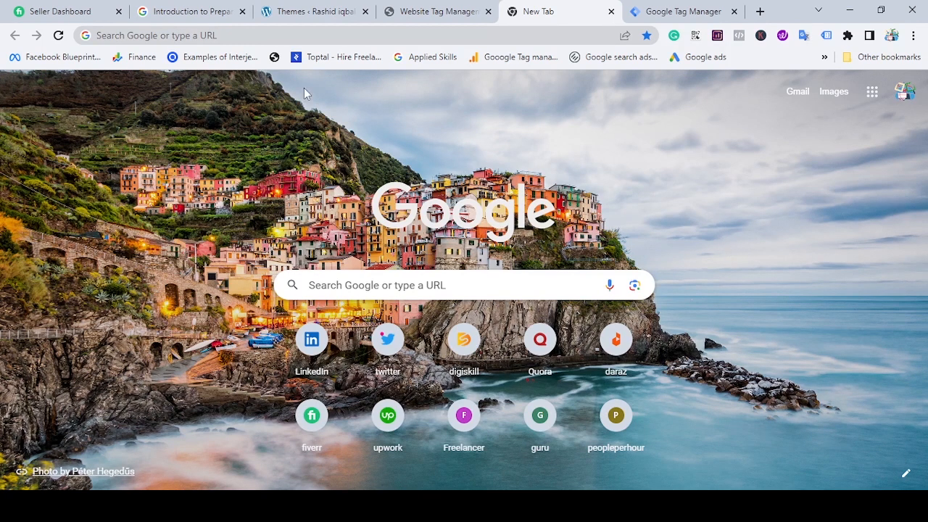
Search the web for google tag manager, open the Website Tag Management Tools & Solutions result and sign in to Tag Manager.
left_click(335, 31)
type("google tag ma")
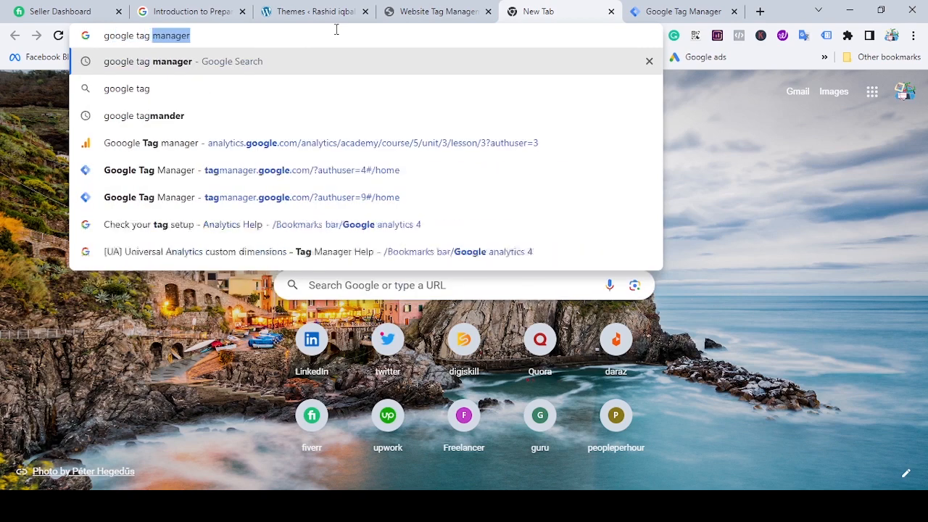
key("Return")
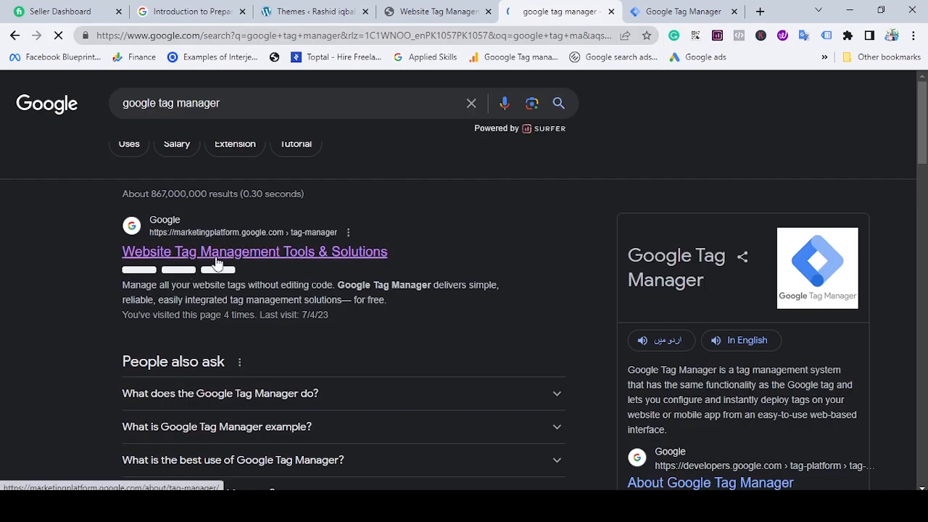
left_click(296, 258)
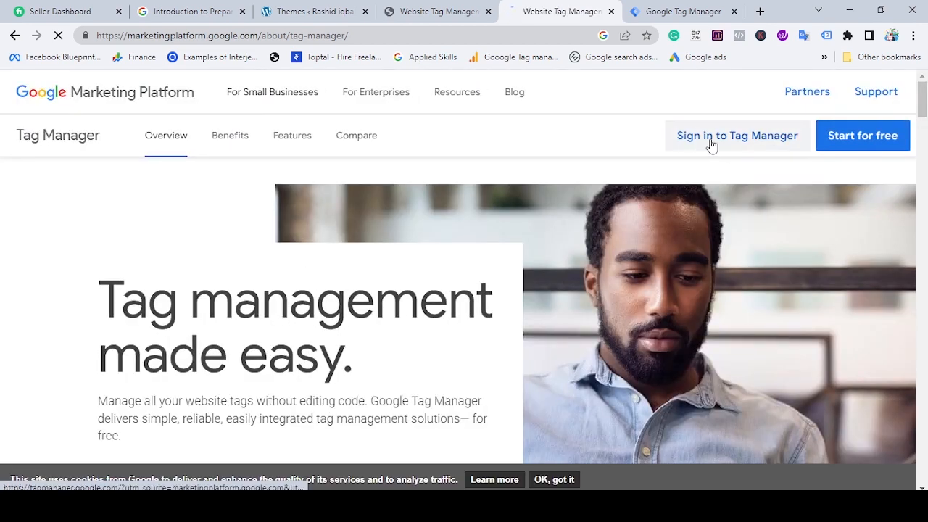
left_click(784, 144)
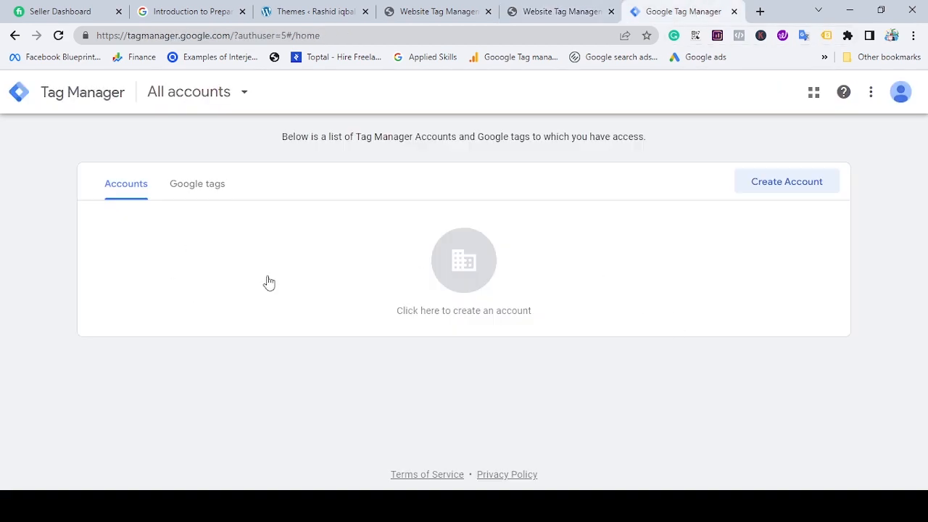
Start a new Tag Manager account, name it after the owner's website and set the country to Pakistan.
left_click(901, 92)
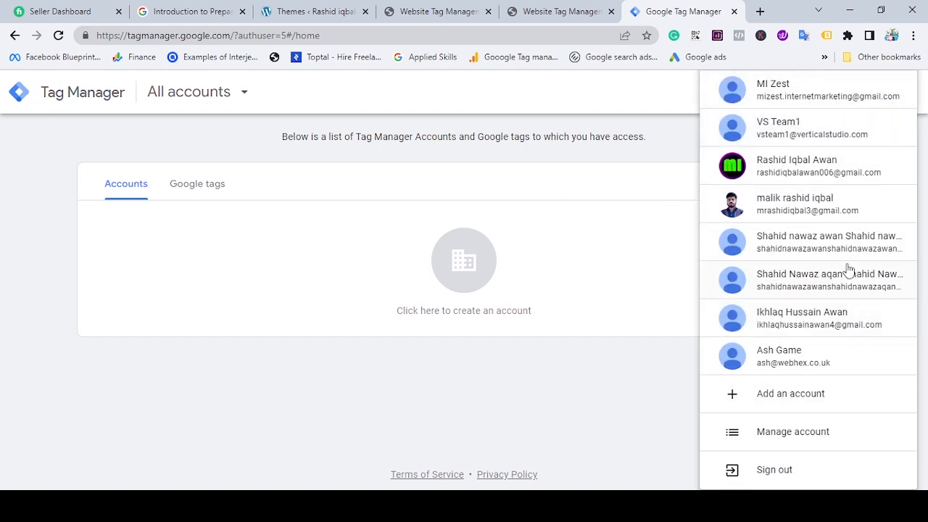
left_click(646, 250)
left_click(791, 188)
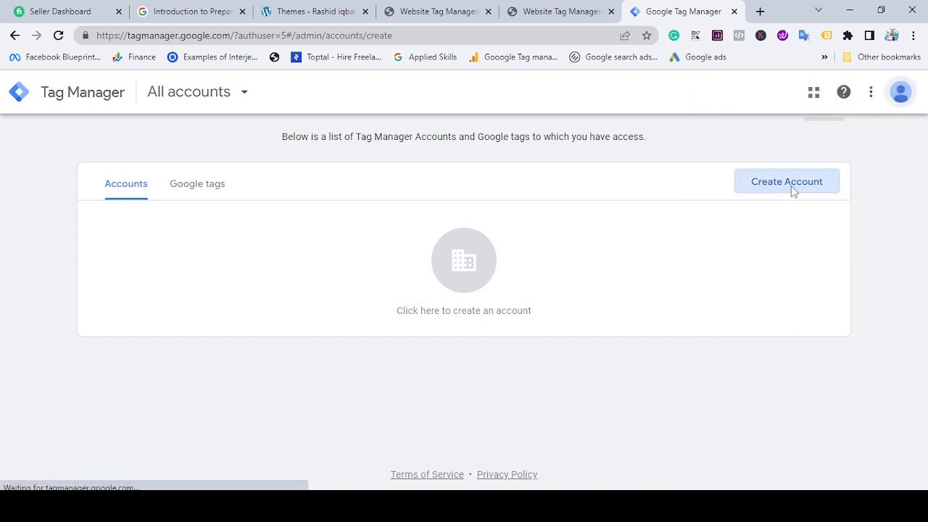
left_click(230, 286)
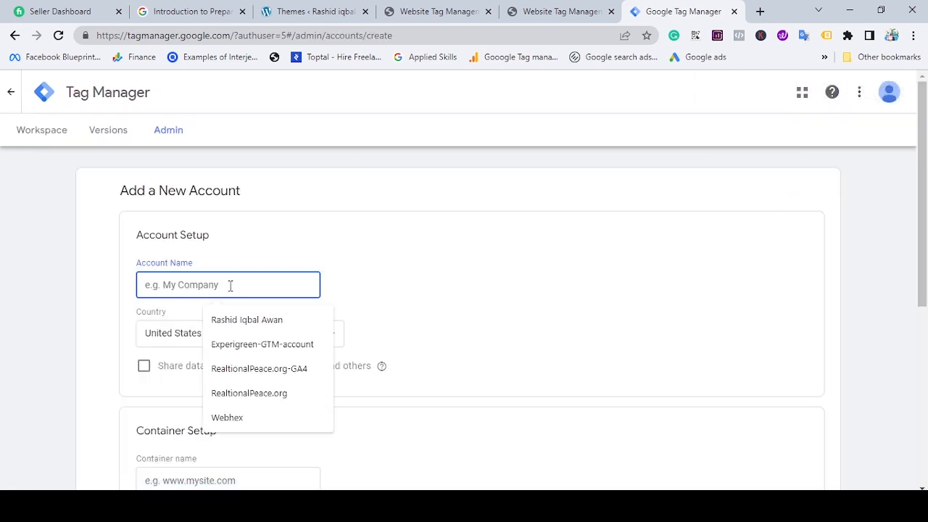
left_click(211, 334)
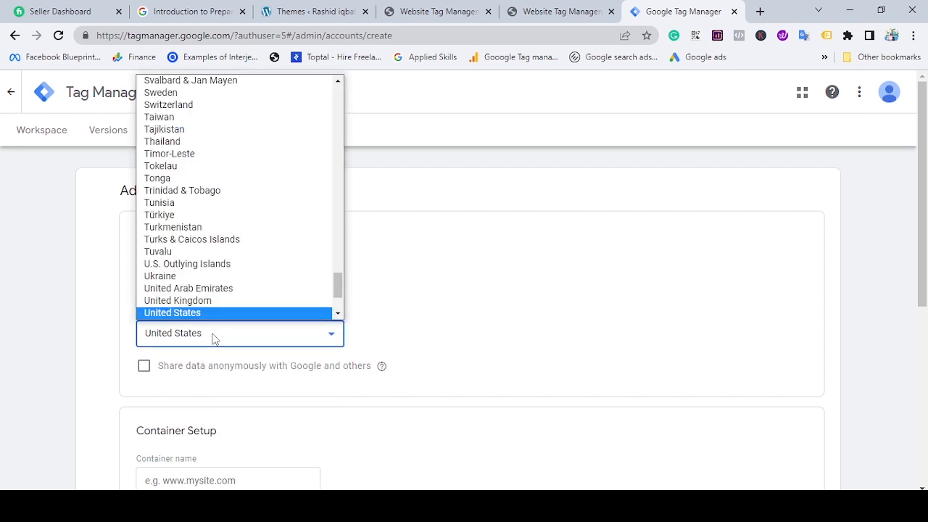
key("p")
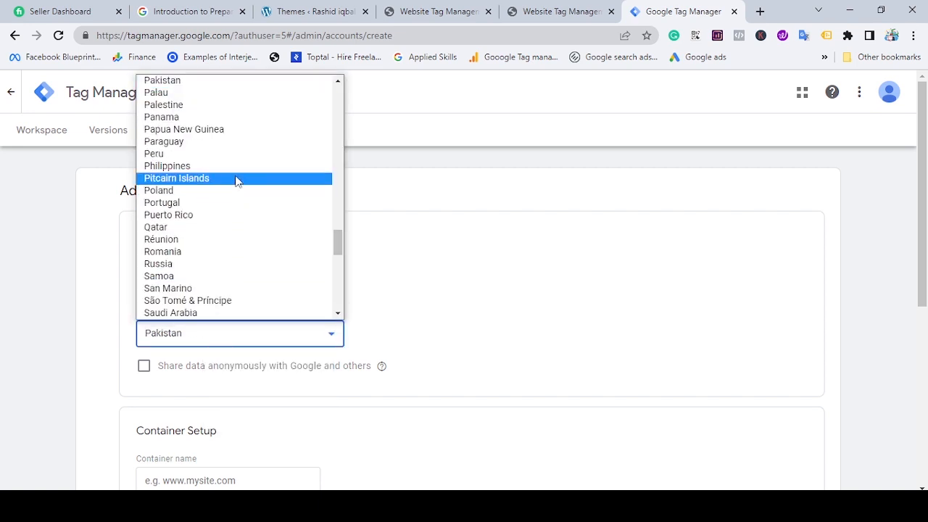
left_click(220, 82)
Name the container "my Website-" followed by the site owner's name.
scroll(334, 324, "down", 3)
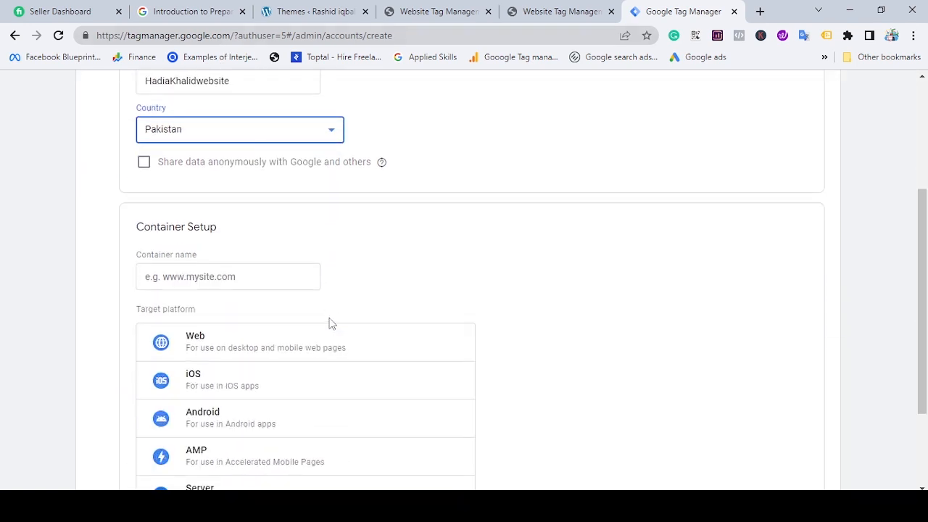
left_click(292, 281)
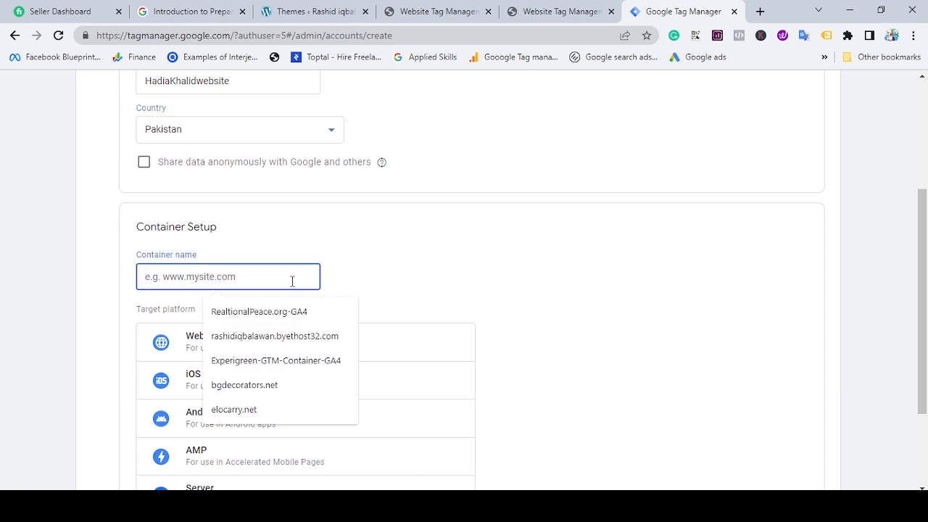
type("my Website")
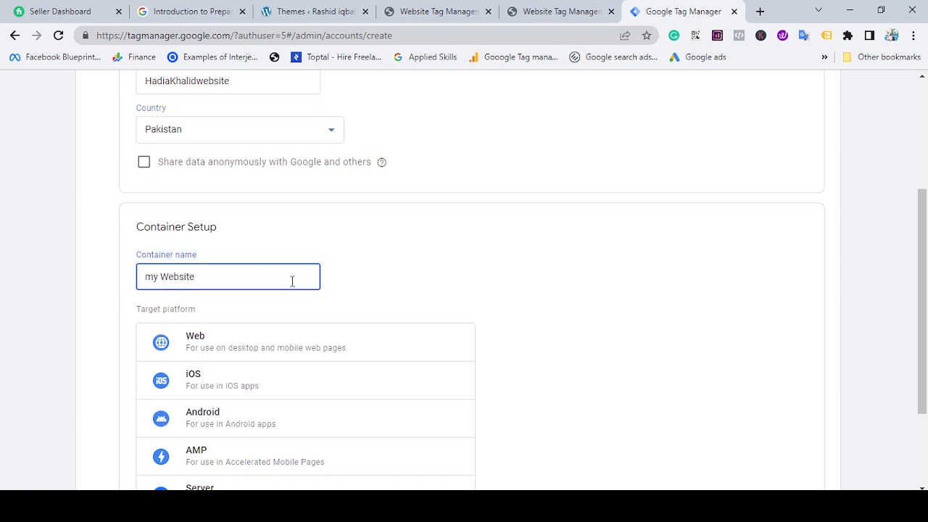
type("_")
key("BackSpace")
Set the container's target platform to Web and submit the new account for creation.
scroll(279, 239, "down", 2)
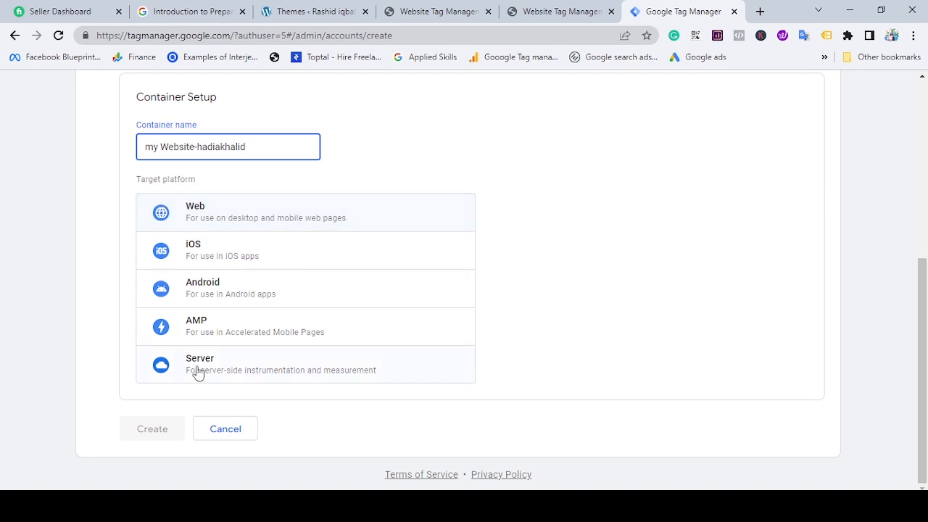
scroll(242, 290, "up", 1)
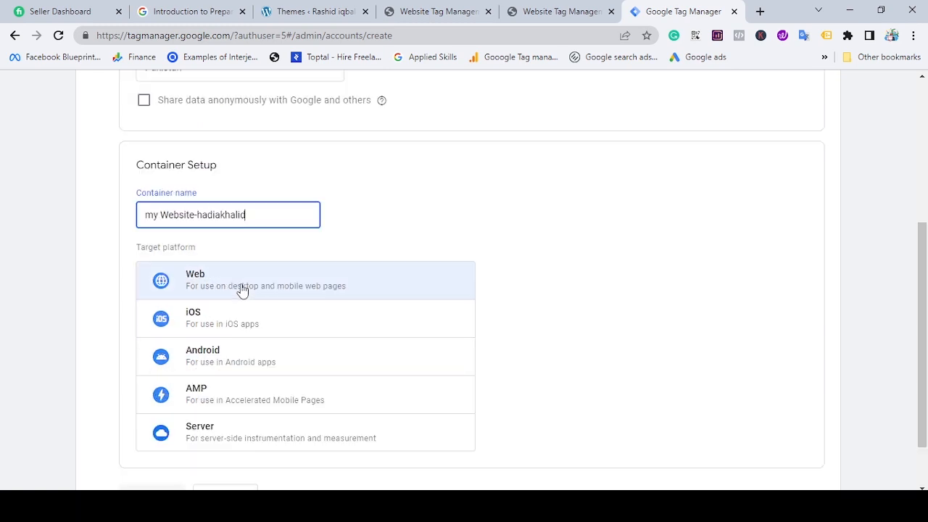
left_click(242, 288)
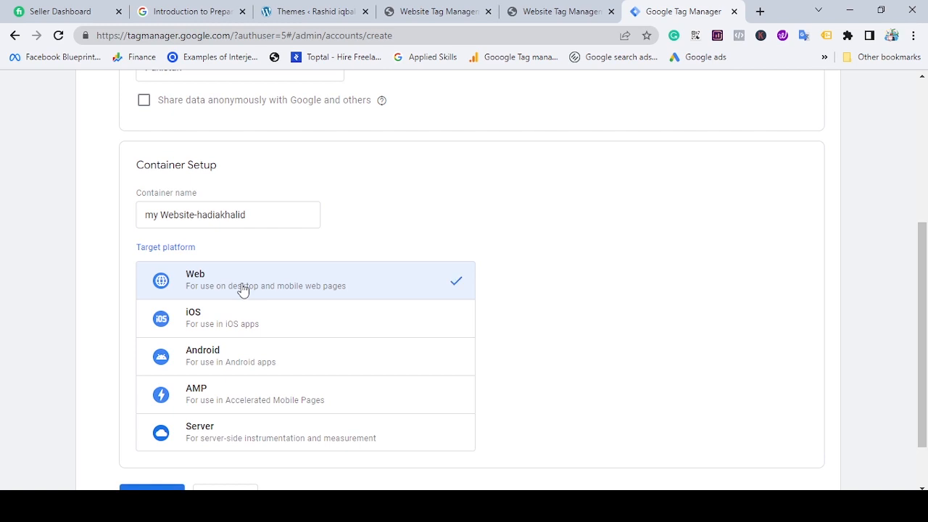
scroll(242, 288, "down", 1)
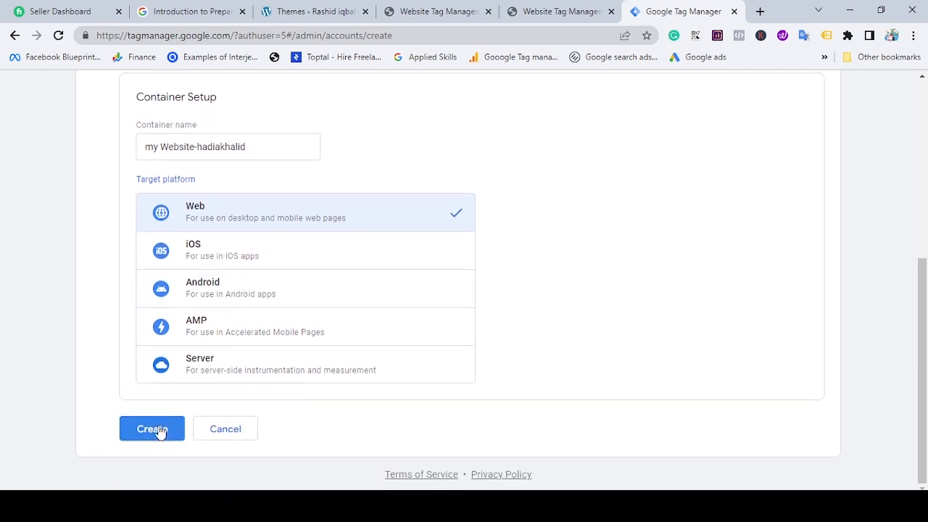
left_click(152, 429)
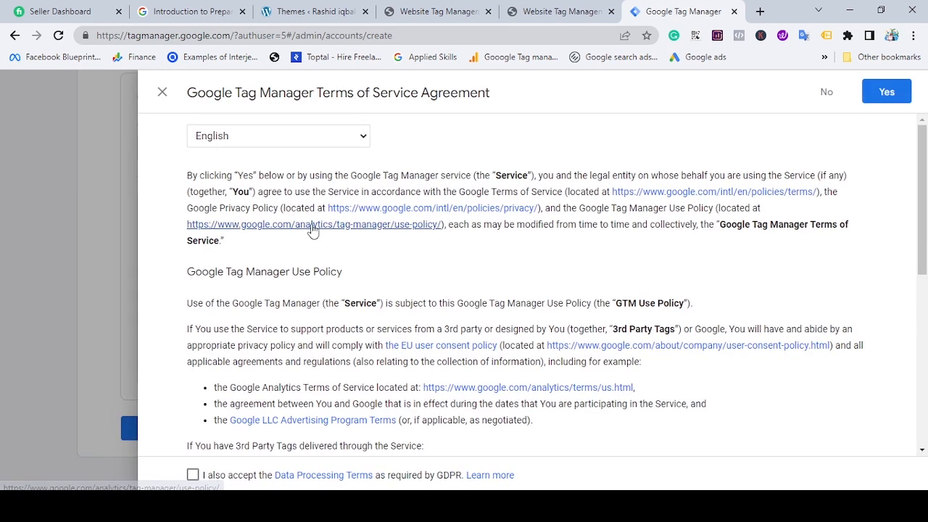
Accept the Data Processing Terms required by GDPR and agree to the Google Tag Manager Terms of Service.
scroll(316, 141, "down", 10)
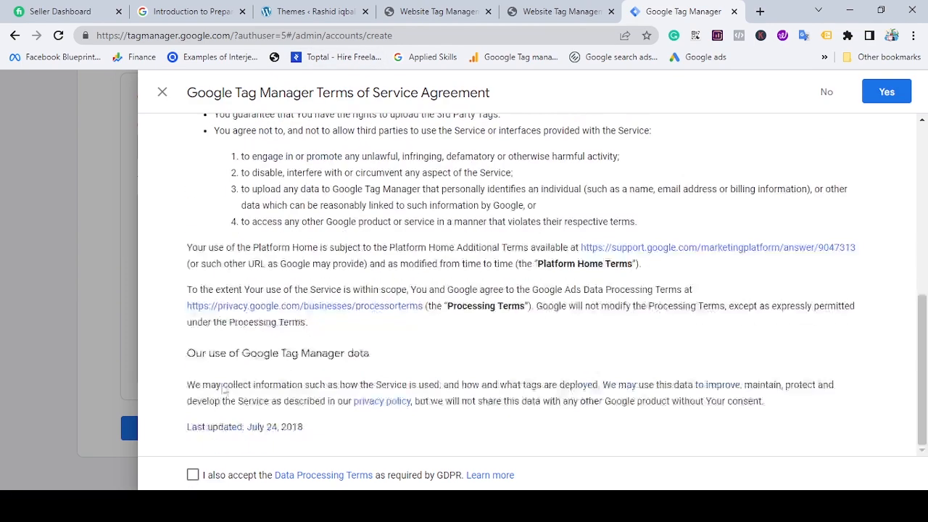
left_click(192, 475)
scroll(790, 230, "up", 10)
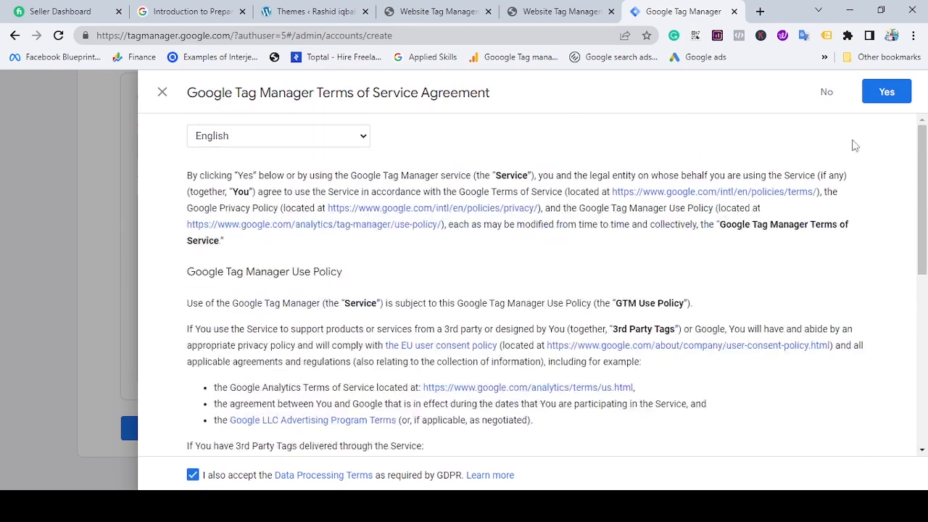
left_click(876, 100)
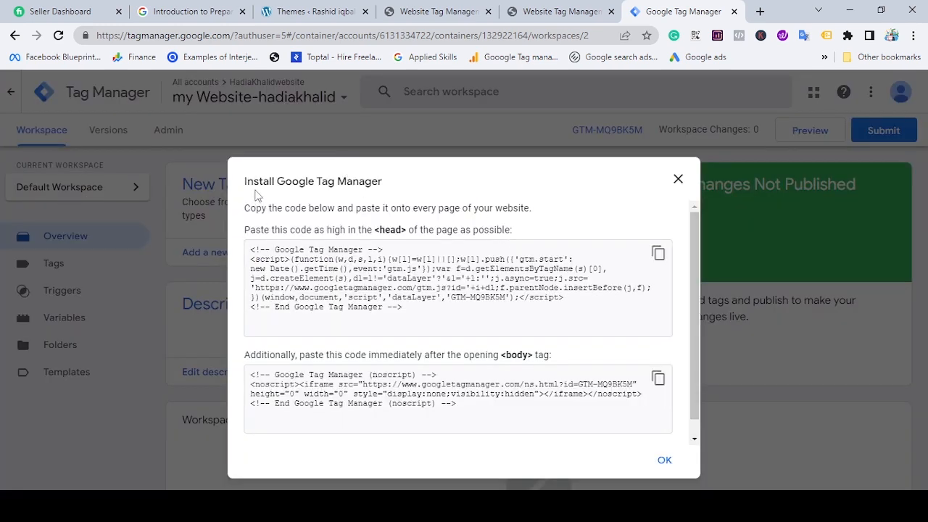
Copy the Google Tag Manager installation snippet meant for the page's <head>.
scroll(651, 269, "down", 1)
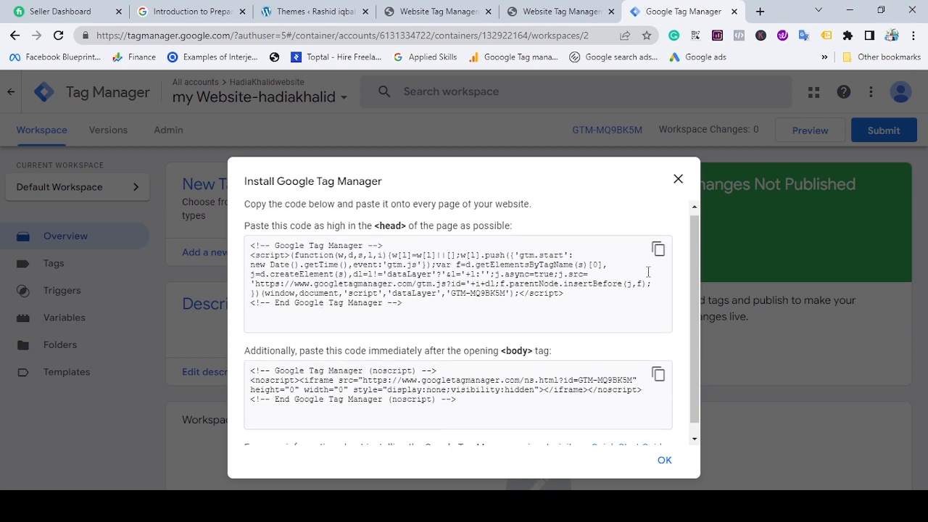
scroll(383, 374, "up", 1)
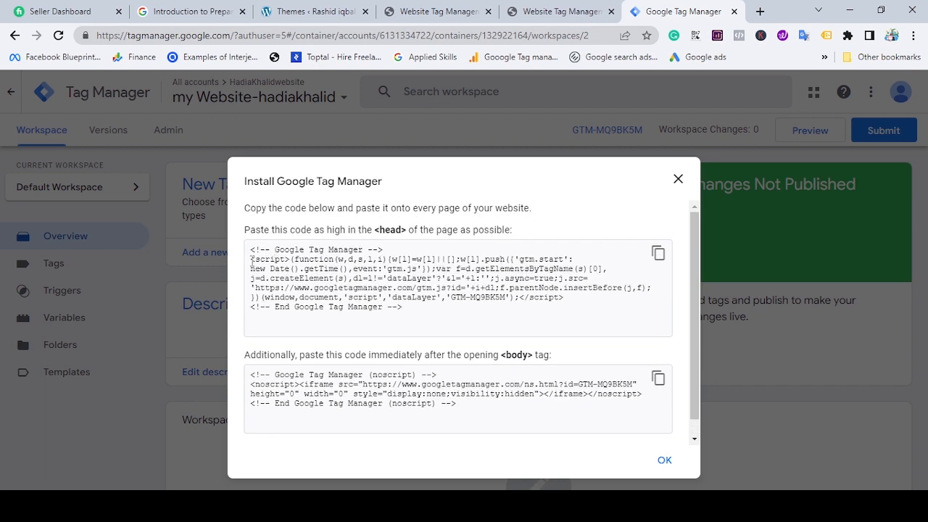
left_click(658, 253)
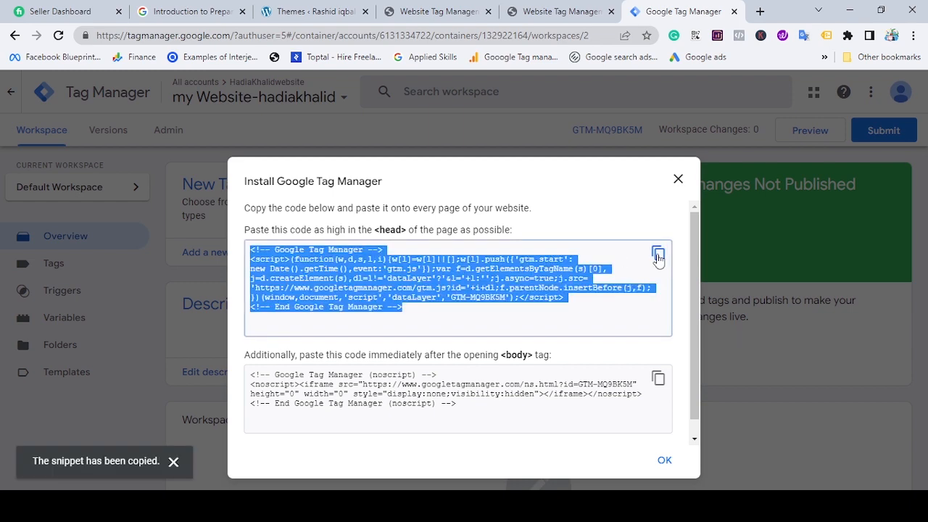
Switch to the WordPress admin and open the Astra theme's Theme Header (header.php) in the Theme File Editor.
left_click(314, 11)
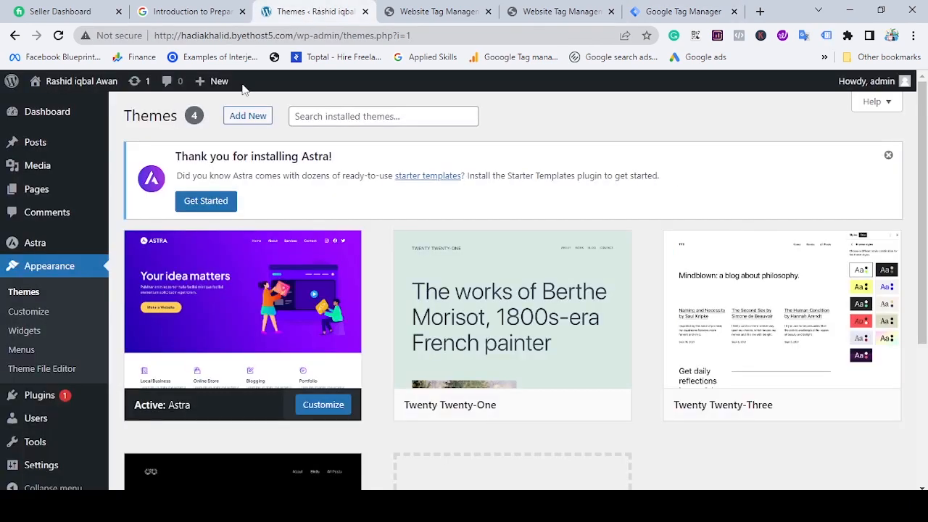
scroll(15, 281, "down", 2)
scroll(22, 304, "down", 2)
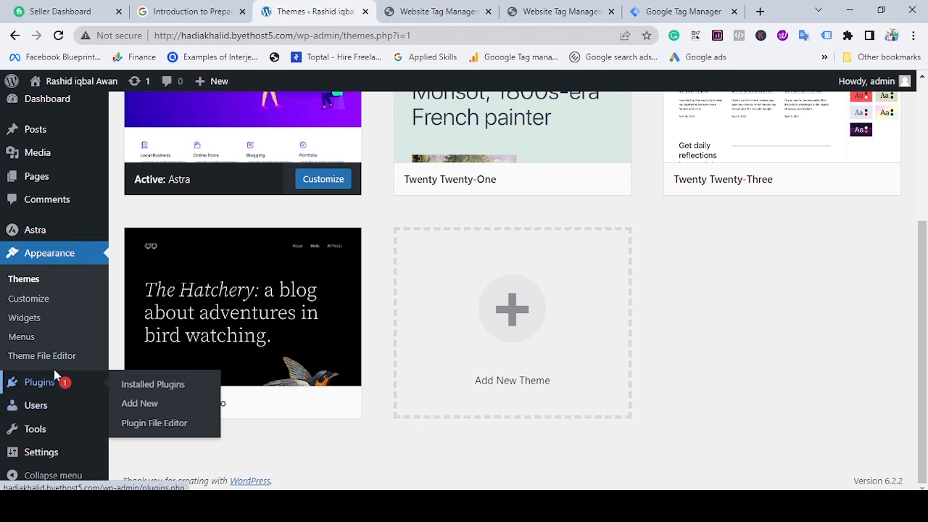
left_click(61, 258)
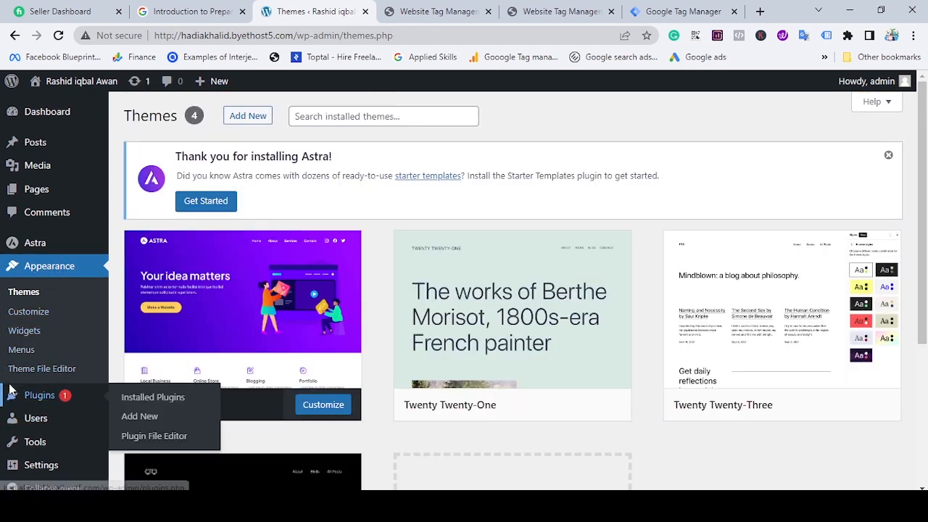
left_click(78, 372)
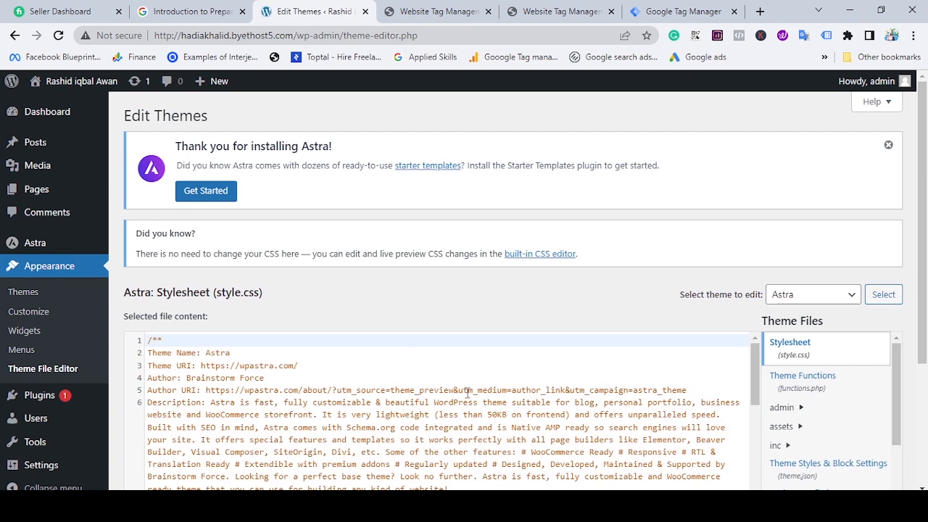
scroll(781, 408, "down", 2)
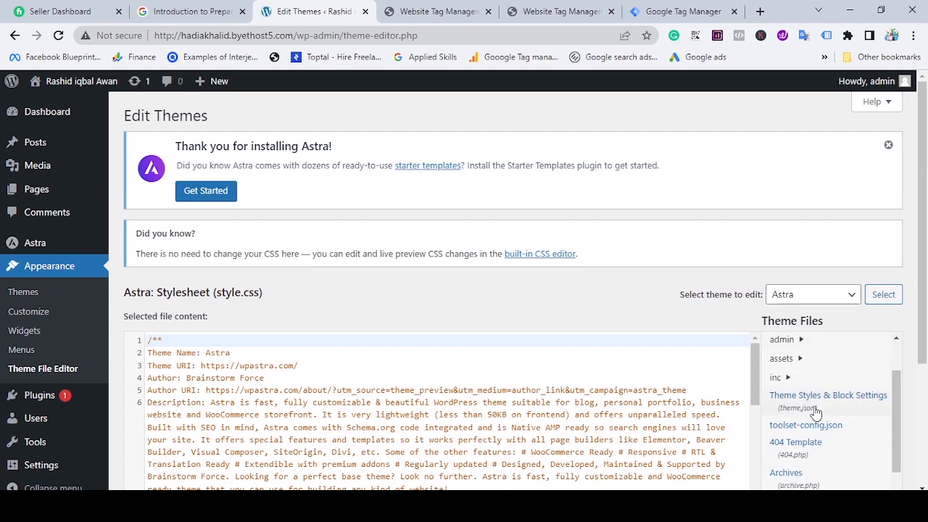
scroll(790, 417, "down", 4)
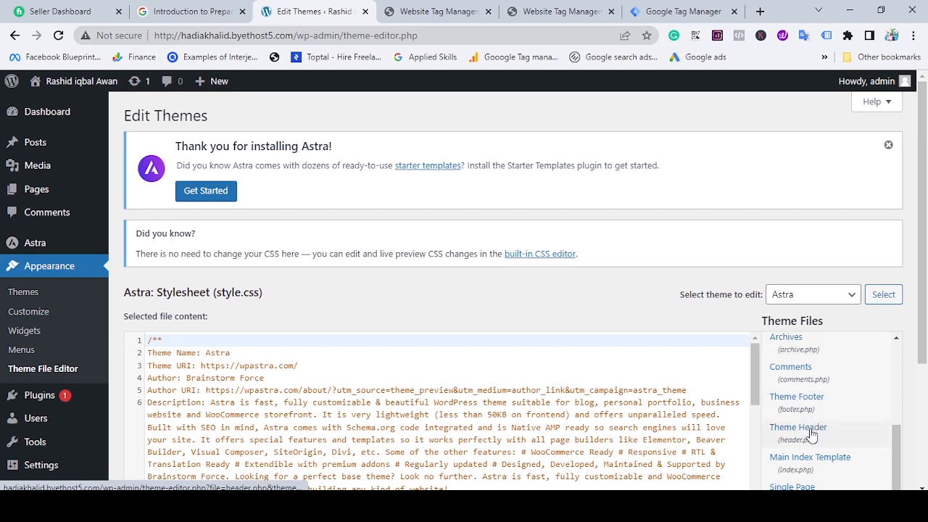
left_click(803, 433)
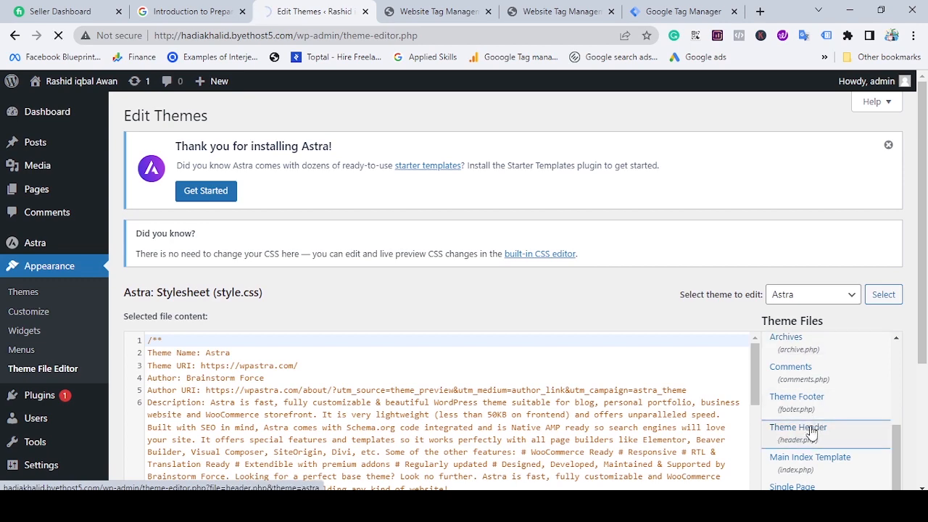
Insert the copied Google Tag Manager script on a new line directly below the opening <head> tag in header.php.
scroll(219, 343, "down", 1)
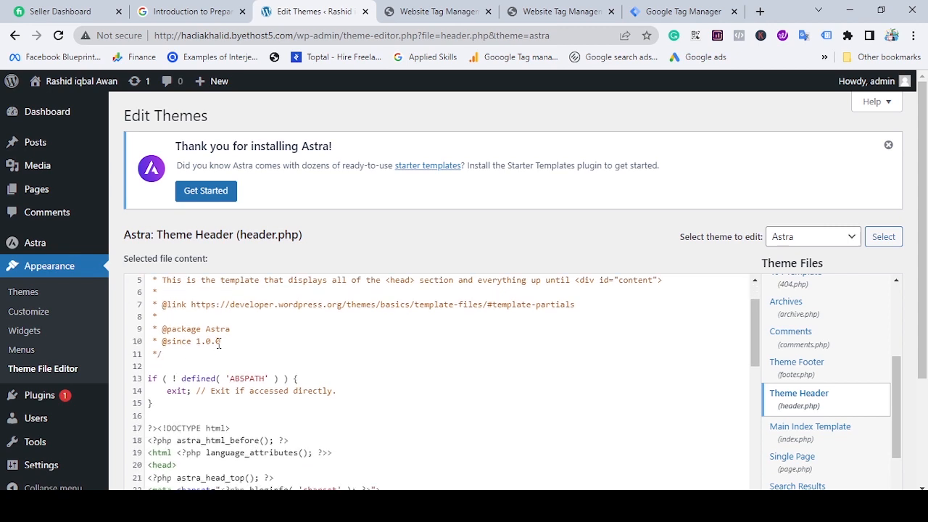
scroll(232, 346, "up", 1)
scroll(253, 352, "down", 1)
scroll(253, 352, "down", 2)
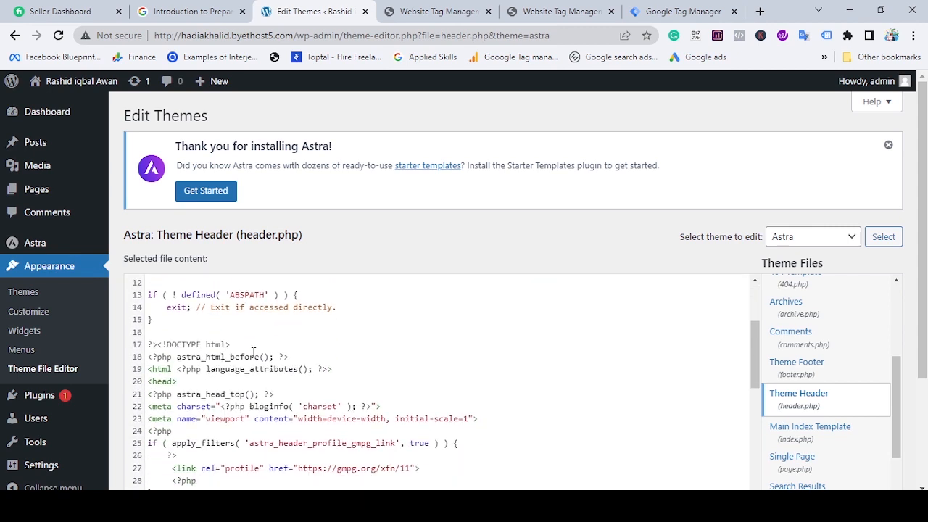
left_click(204, 382)
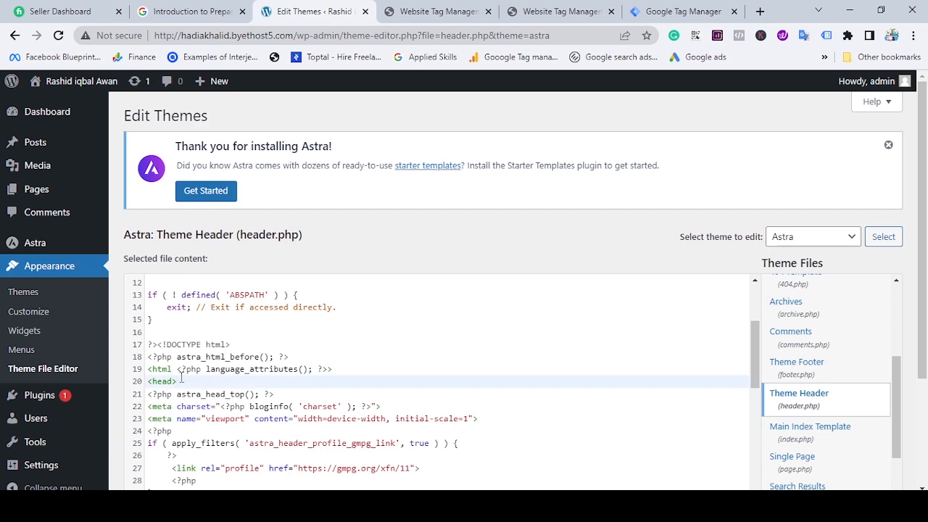
left_click_drag(192, 380, 148, 381)
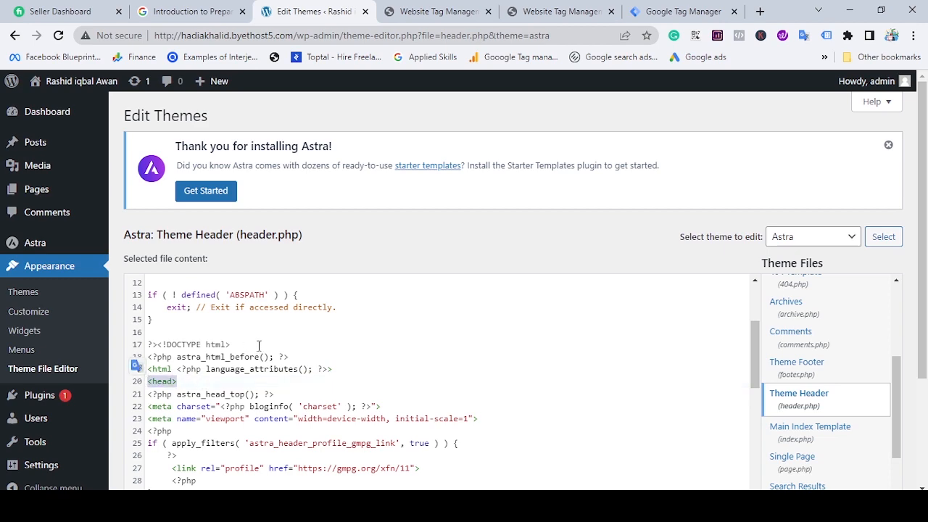
left_click(681, 11)
left_click(315, 11)
left_click(215, 384)
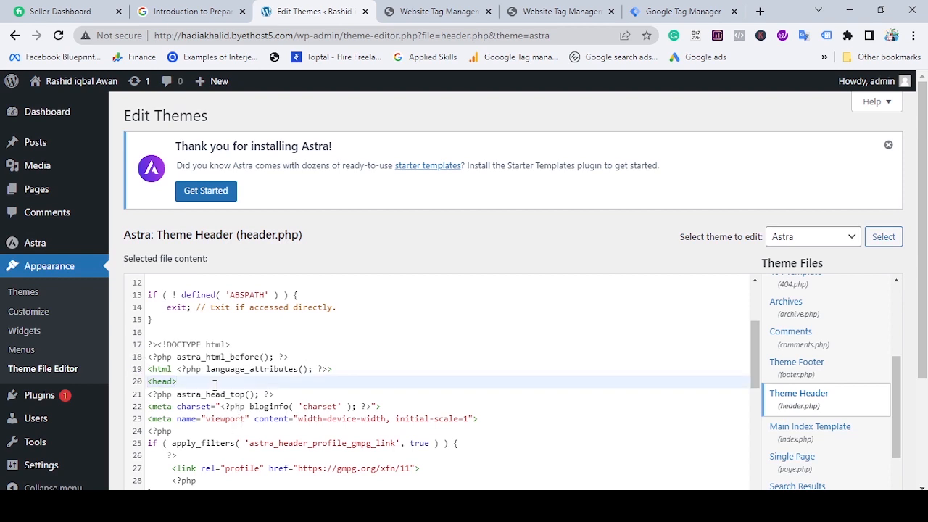
key("Return")
type("<!-- Google Tag Manager --> <script>(function(w,d,s,l,i){w[l]=w[l]||[];w[l].push({'gtm.start': new Date().getTime(),event:'gtm.js'});var f=d.getElementsByTagName(s)[0], j=d.createElement(s),dl=l!='dataLayer'?'&l='+l:'';j.async=true;j.src= 'https://www.googletagmanager.com/gtm.js?id='+i+dl;f.parentNode.insertBefore(j,f); })(window,document,'script','dataLayer','GTM-MQ9BK5M');</script> <!-- End Google Tag Manager -->")
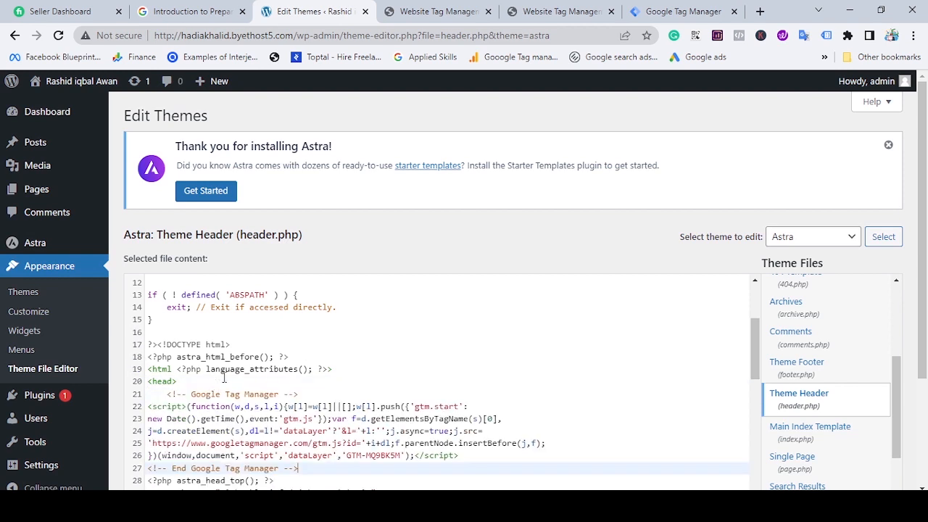
Switch to Google Tag Manager and copy the noscript snippet meant for placement after the opening <body> tag.
scroll(239, 370, "down", 1)
left_click(682, 11)
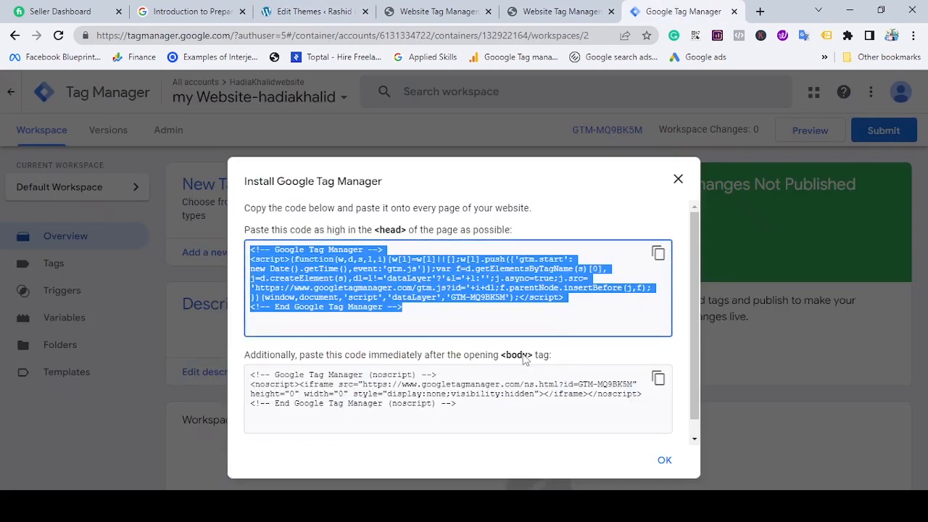
scroll(276, 371, "down", 1)
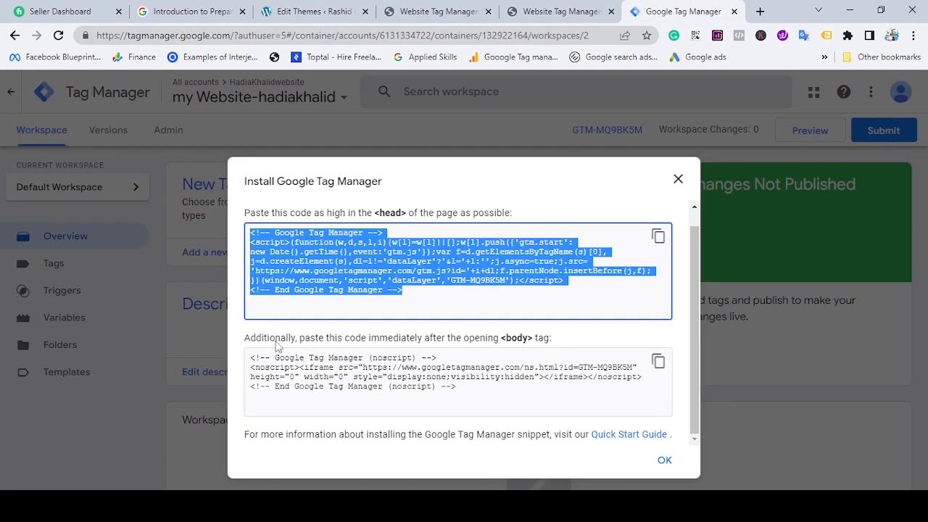
left_click(658, 361)
Back in the WordPress theme editor, insert the noscript snippet on a new line below the wp_body_open() call in header.php.
left_click(345, 9)
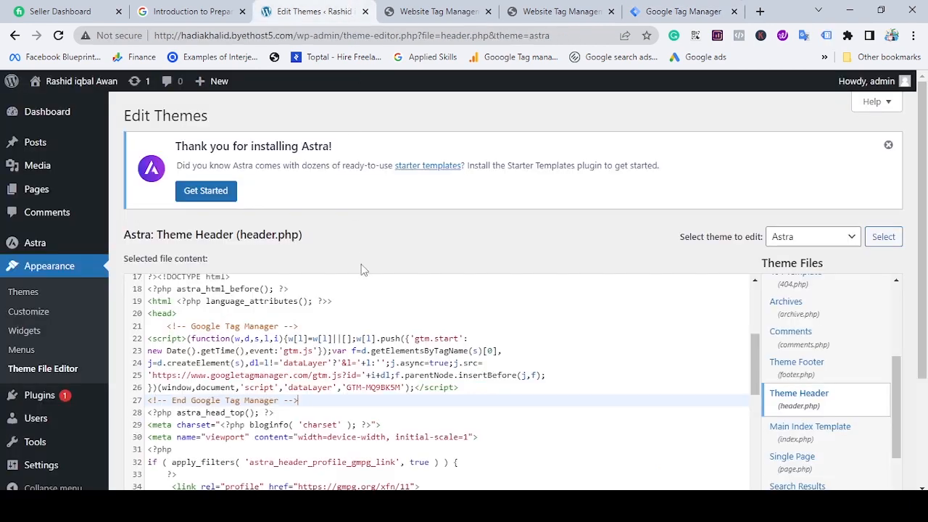
scroll(366, 290, "down", 3)
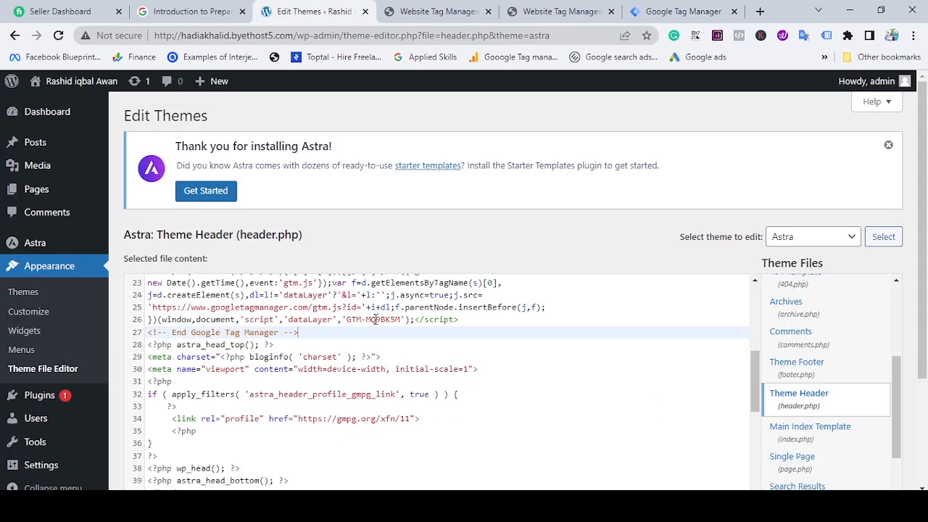
scroll(374, 319, "down", 2)
scroll(227, 399, "down", 2)
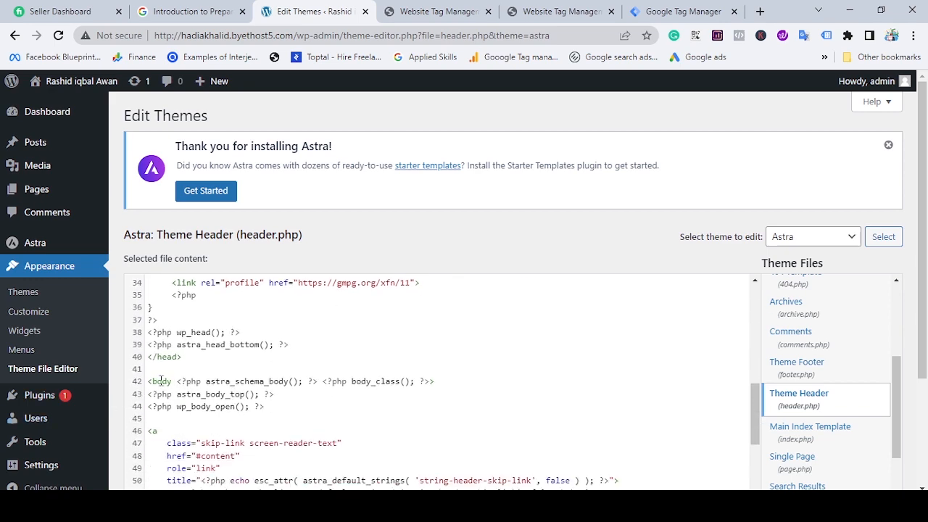
left_click(294, 405)
key("Return")
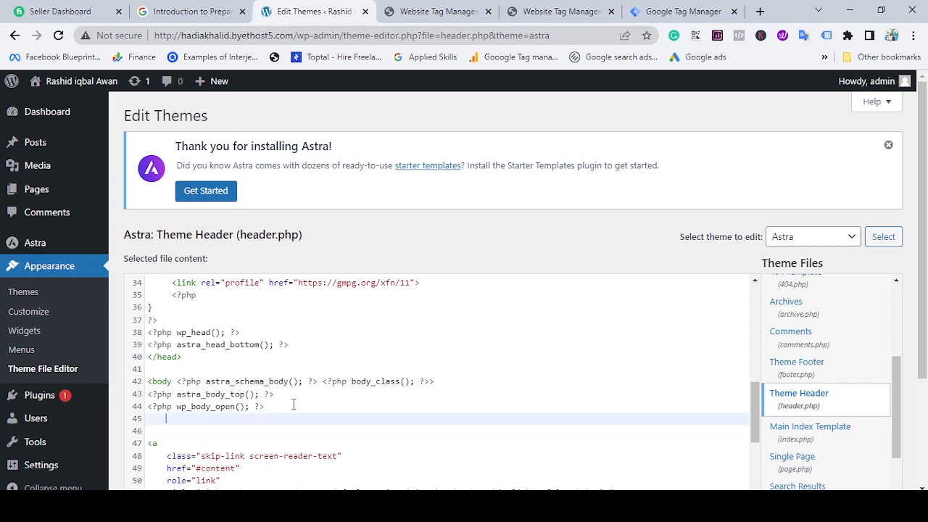
key("ctrl+v")
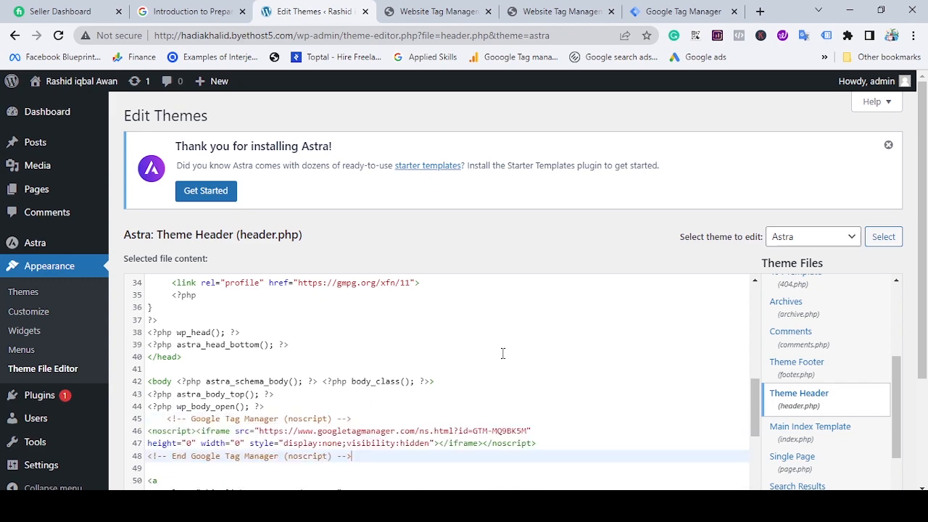
Save the edited header.php file and return to the WordPress dashboard.
scroll(501, 352, "down", 5)
scroll(921, 181, "down", 2)
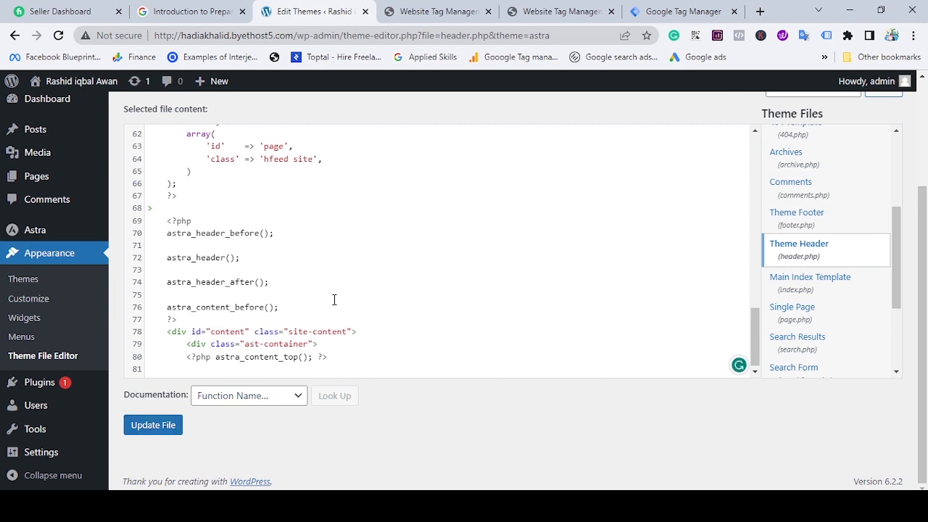
scroll(334, 300, "up", 2)
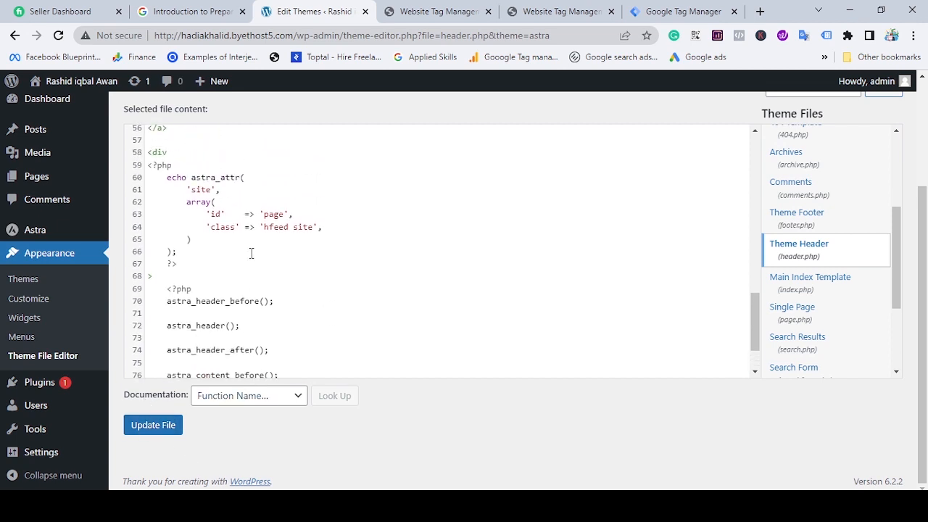
scroll(252, 253, "down", 2)
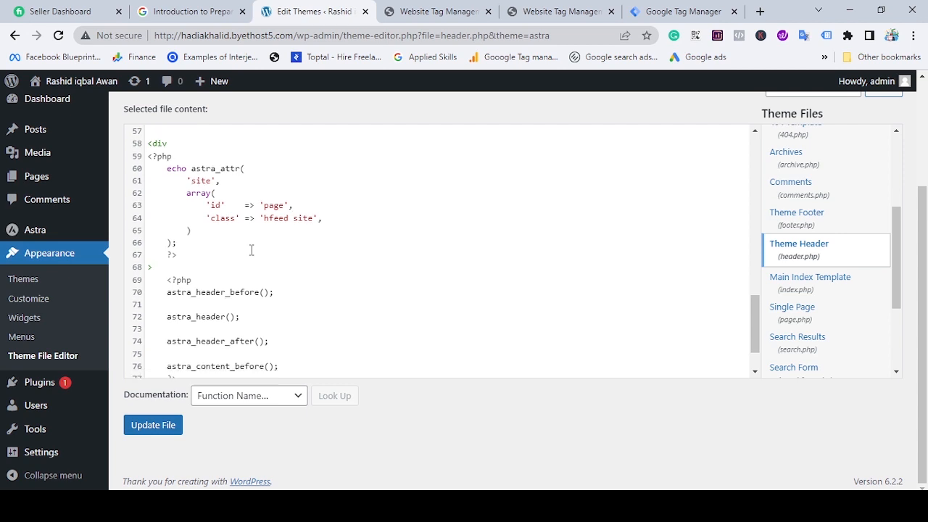
left_click(164, 428)
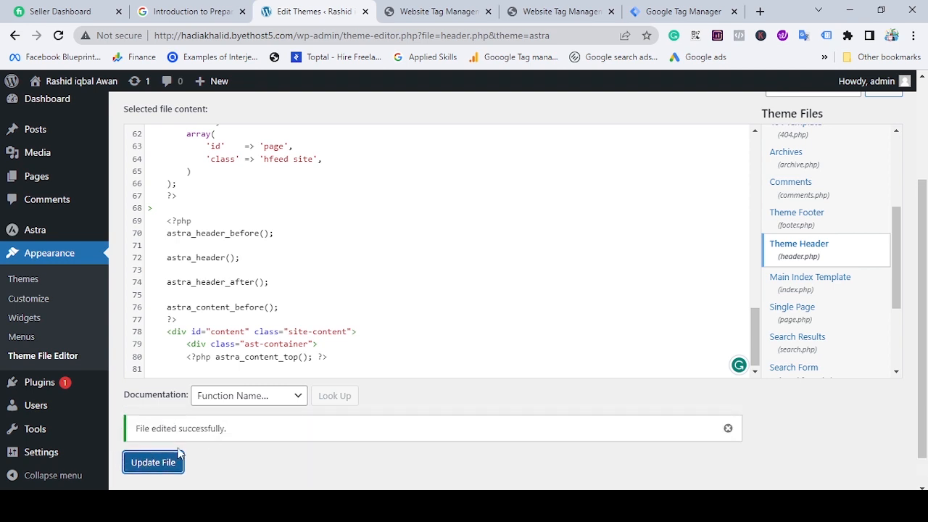
scroll(218, 442, "up", 3)
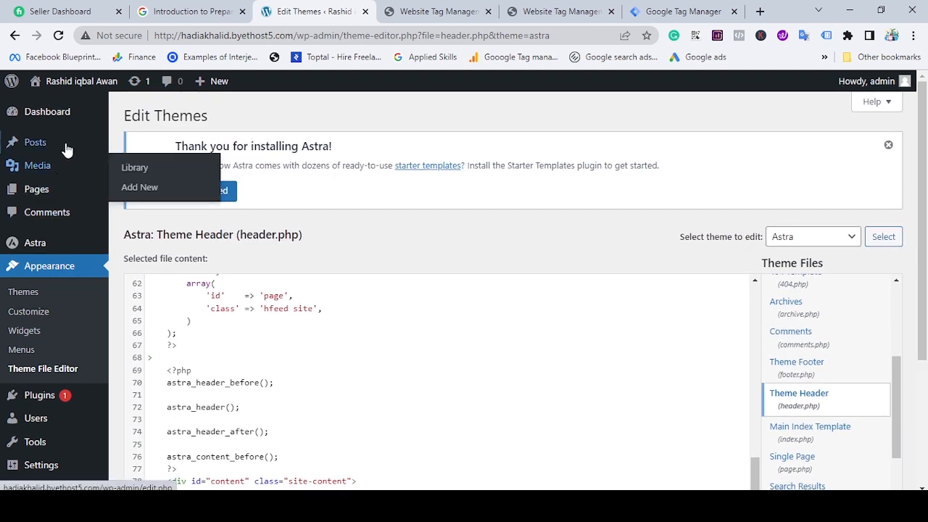
left_click(67, 123)
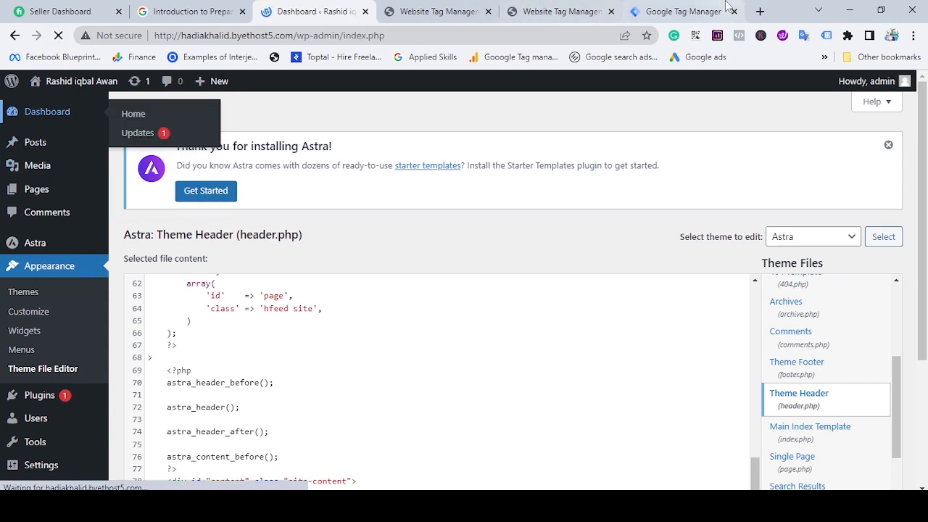
Switch to Google Tag Manager, dismiss the installation instructions and start previewing the container.
left_click(681, 9)
left_click(665, 462)
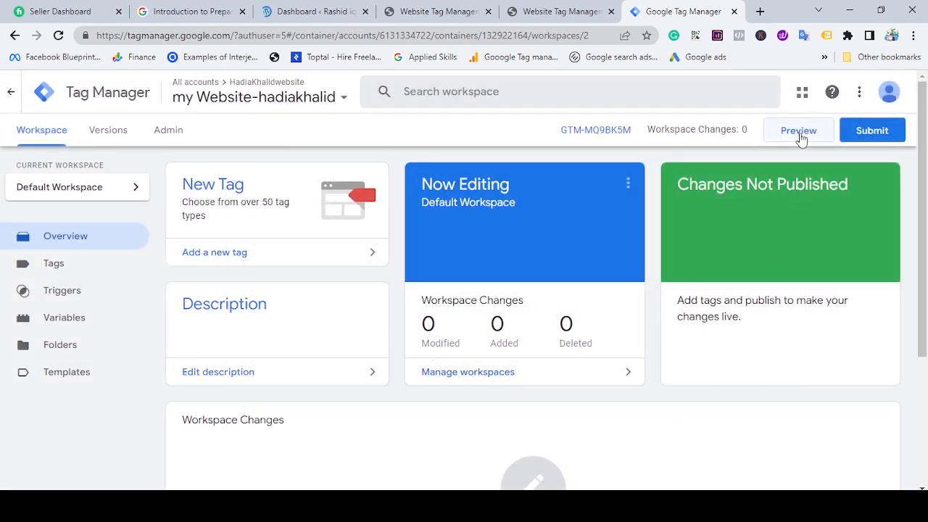
left_click(798, 132)
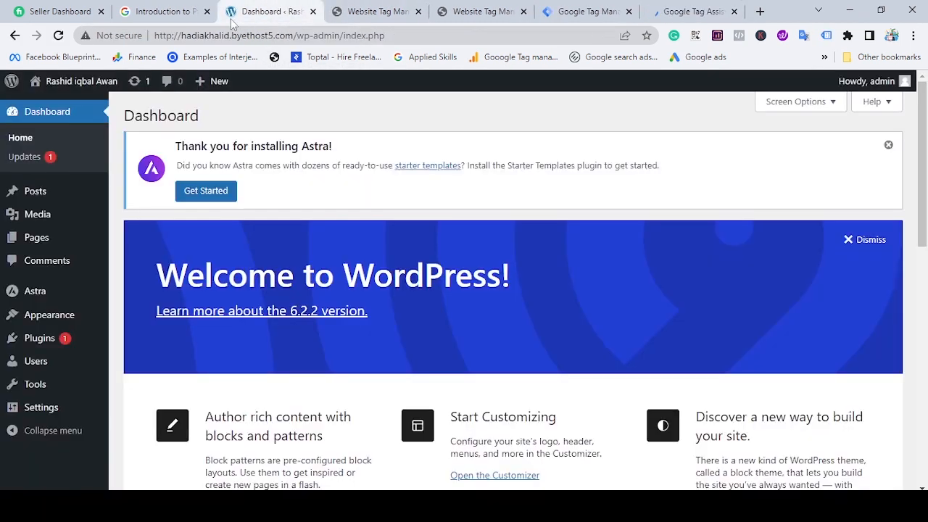
Copy the WordPress site's root URL, enter it as the website URL in Tag Assistant, and connect to the site.
left_click_drag(295, 34, 153, 38)
key("ctrl+c")
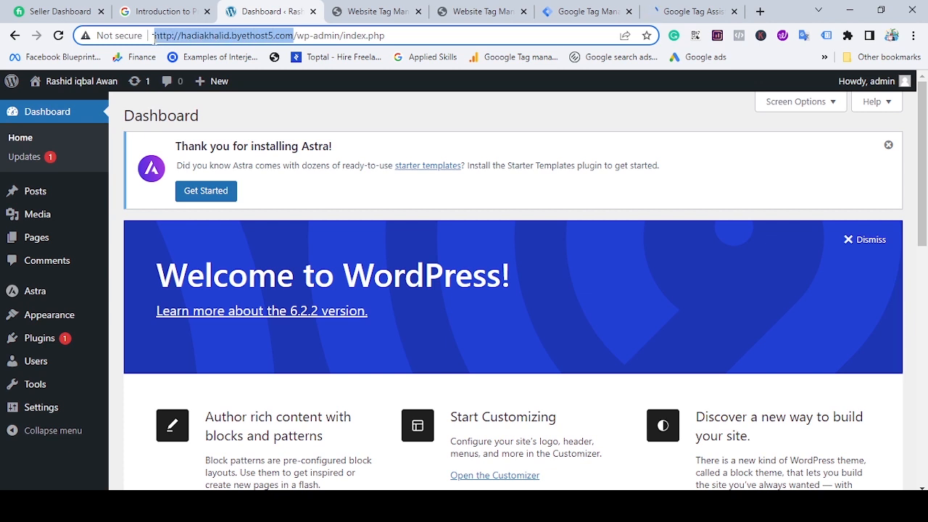
left_click(696, 10)
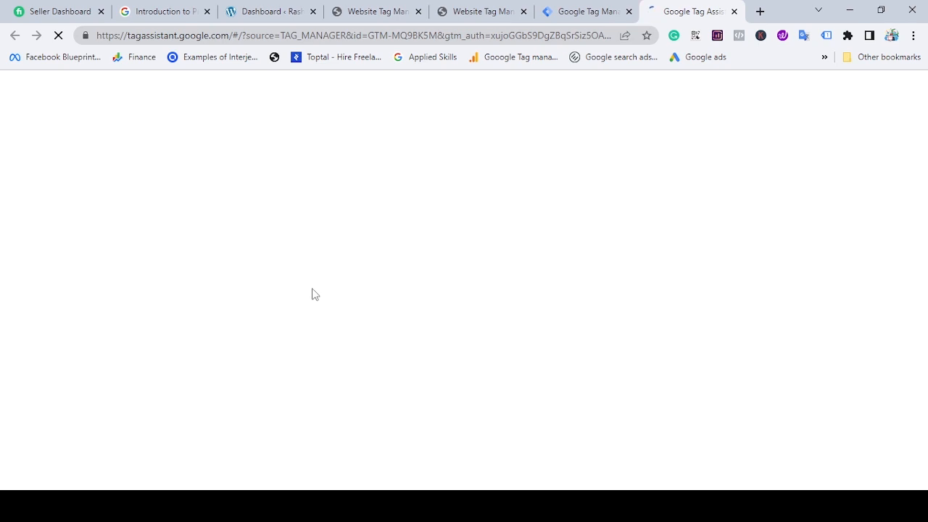
left_click(426, 389)
key("ctrl+v")
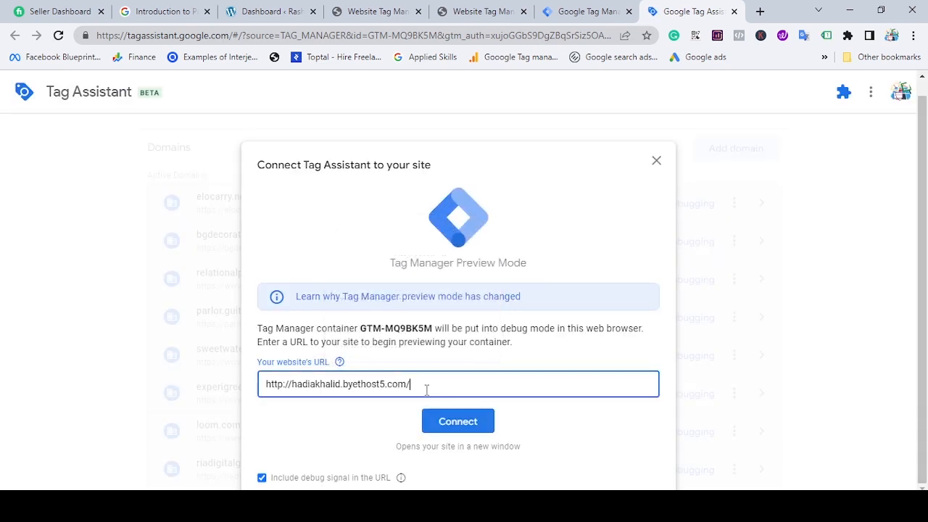
left_click(447, 422)
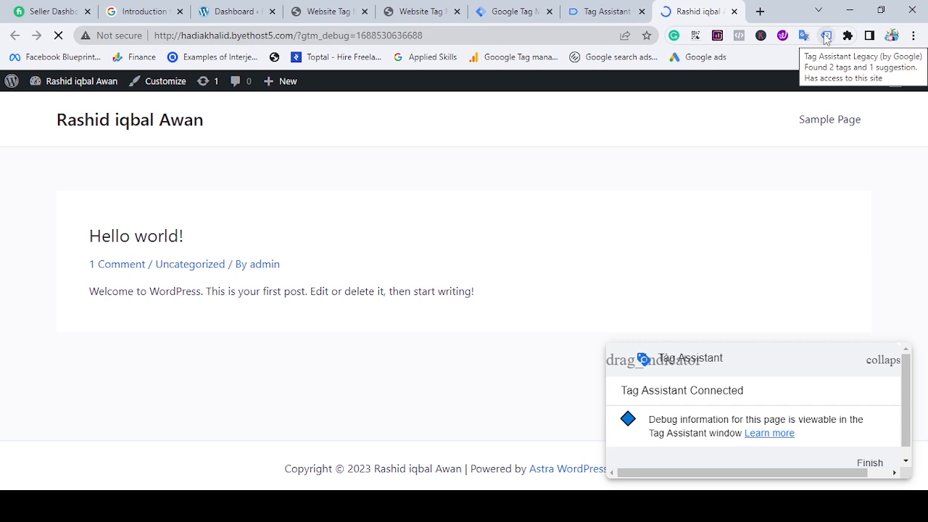
Check the Google Tag Manager tags on the site with the Tag Assistant Legacy extension.
left_click(825, 39)
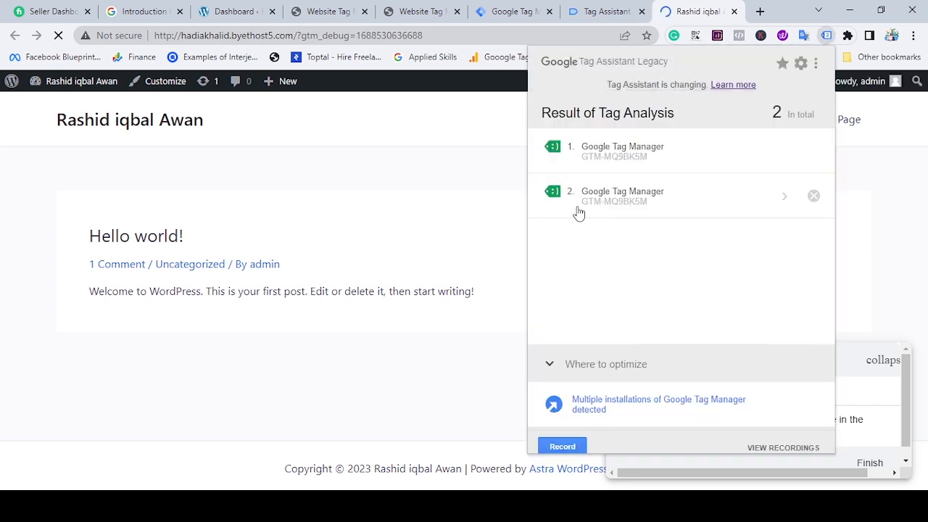
left_click_drag(577, 211, 655, 208)
Submit and publish the Tag Manager workspace as a new container version without a name or description, and close the version summary.
left_click(513, 10)
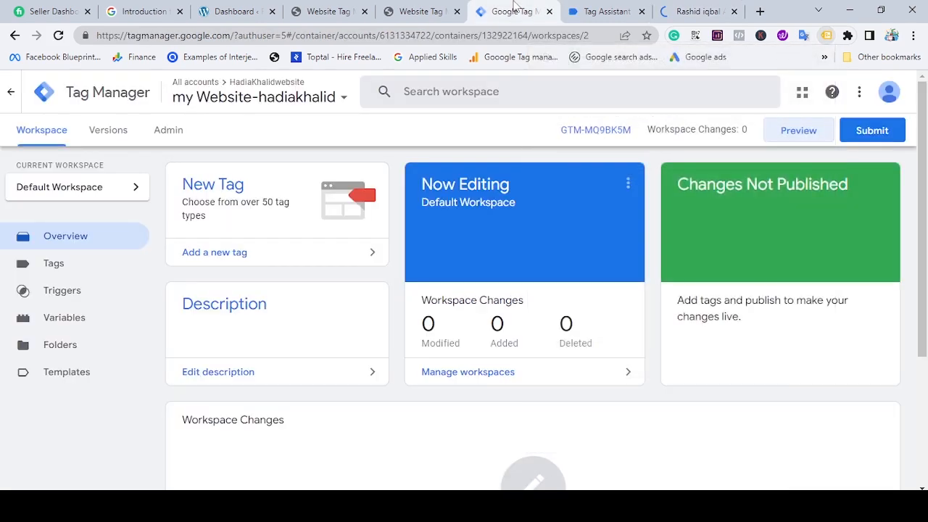
scroll(262, 344, "down", 1)
scroll(883, 87, "up", 1)
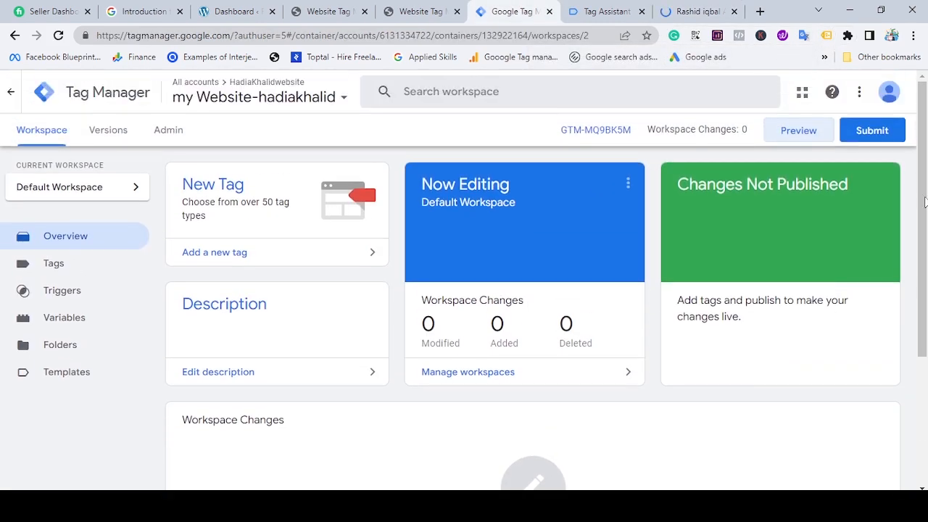
left_click(877, 138)
scroll(630, 268, "down", 4)
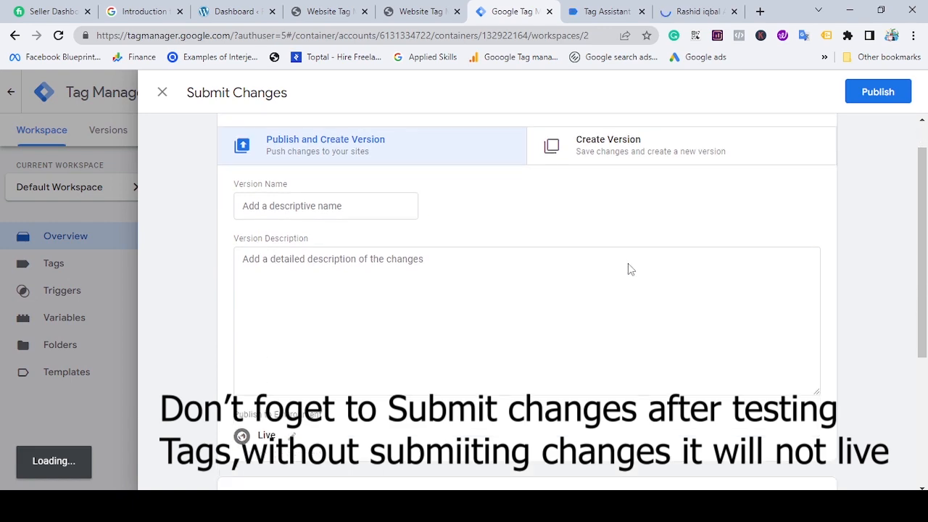
left_click(878, 93)
scroll(580, 348, "down", 2)
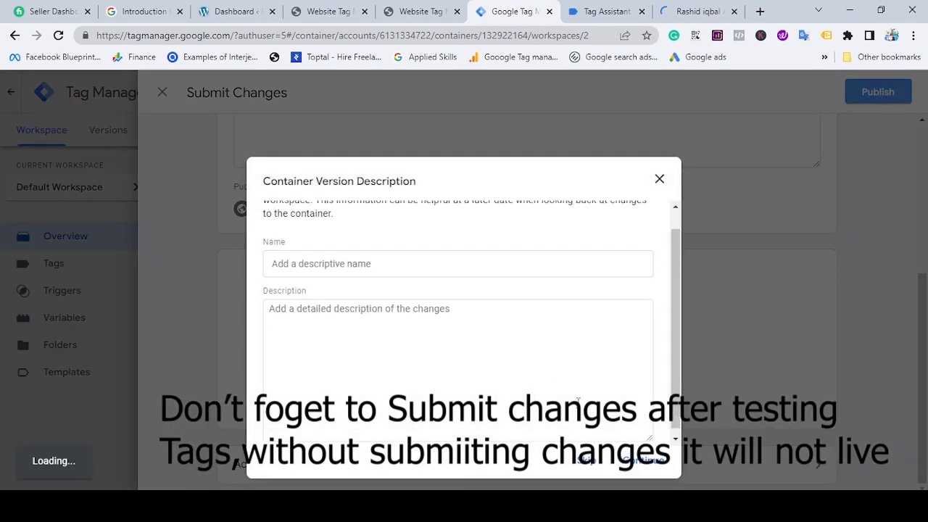
left_click(639, 464)
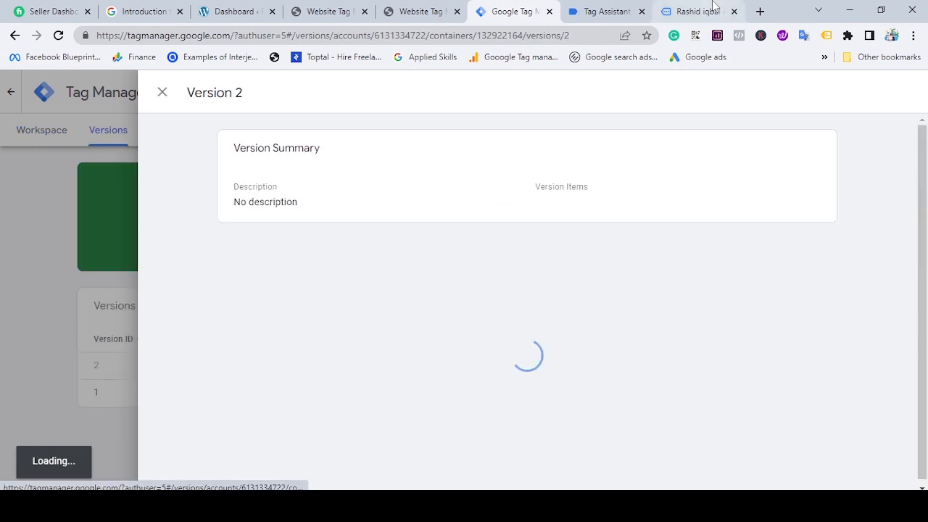
left_click(161, 92)
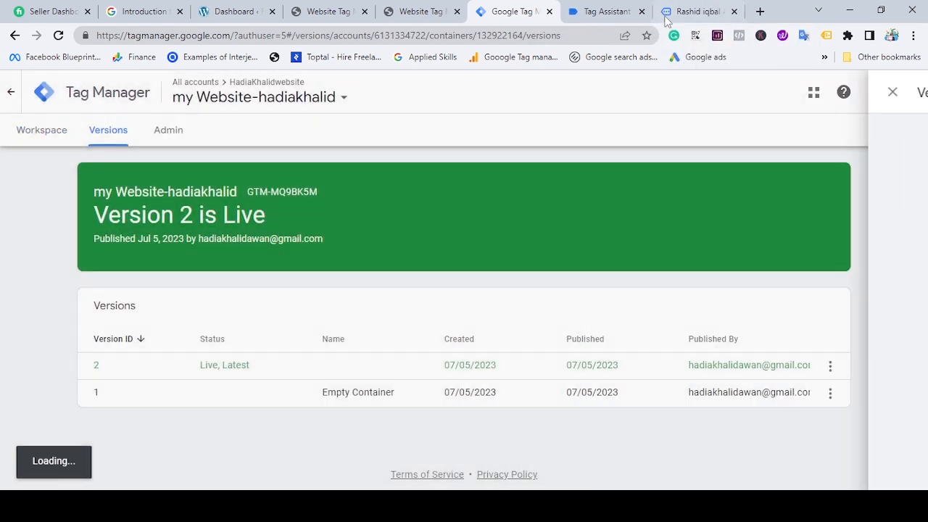
Recheck the previewed site's tags with Tag Assistant Legacy after publishing, and return to Google Tag Manager.
left_click(696, 11)
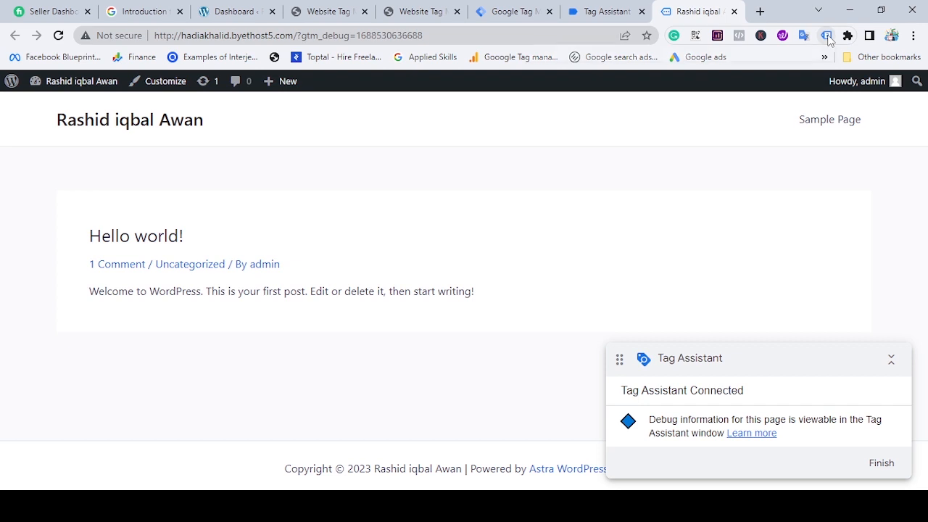
left_click(826, 35)
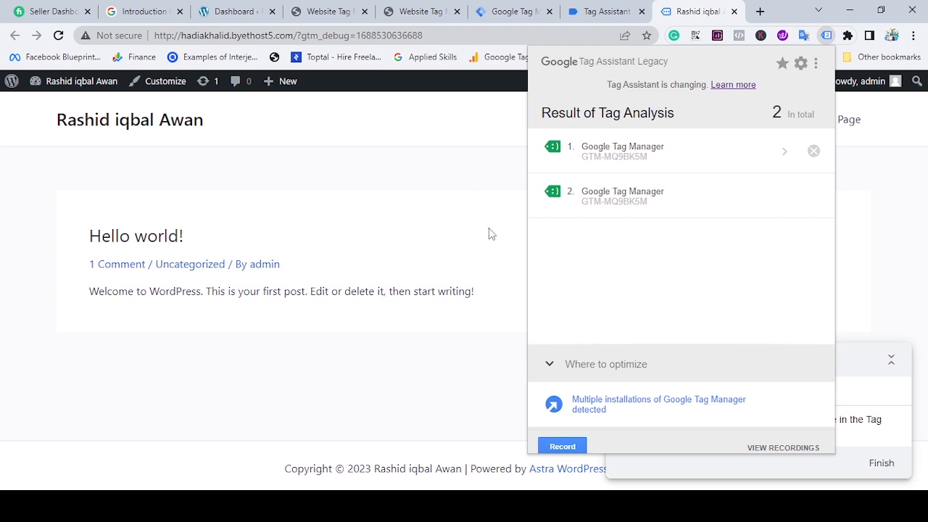
left_click(513, 11)
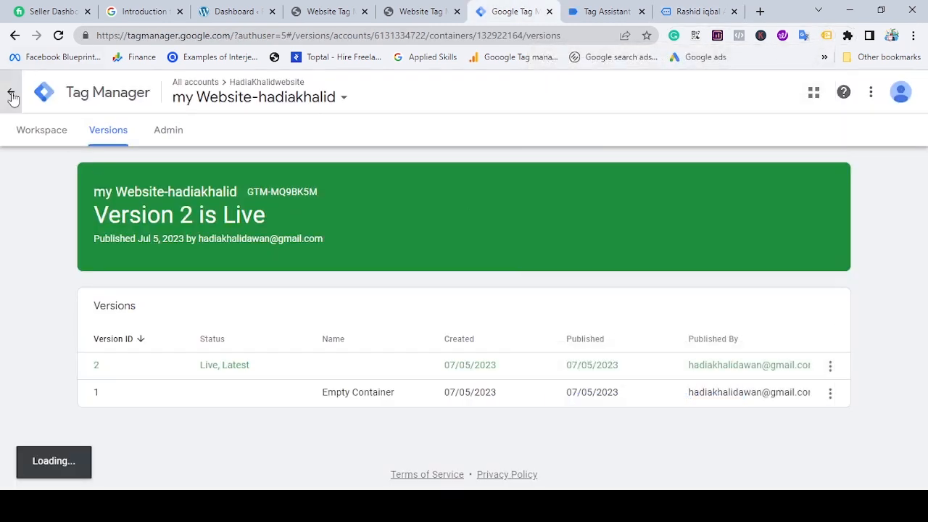
Return from the container's version history to the Tag Manager account list and check the web container's ID.
left_click(11, 92)
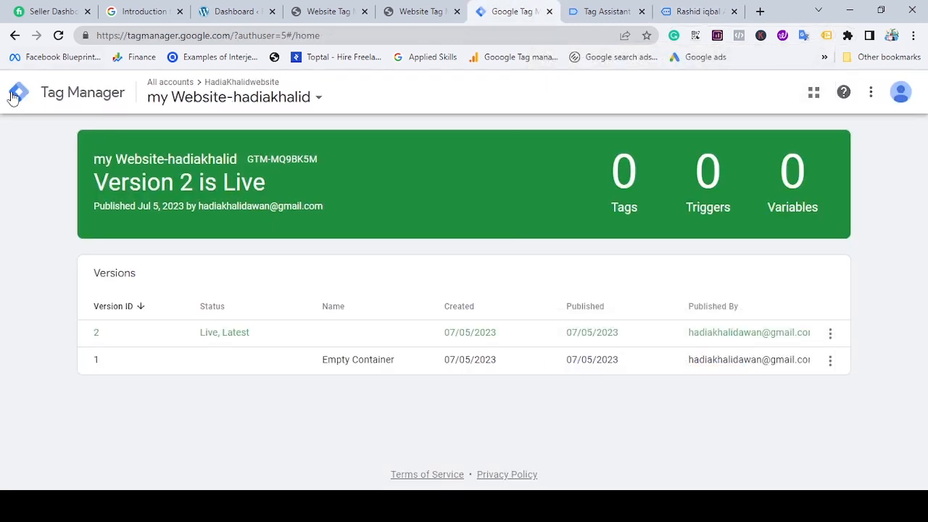
left_click(15, 36)
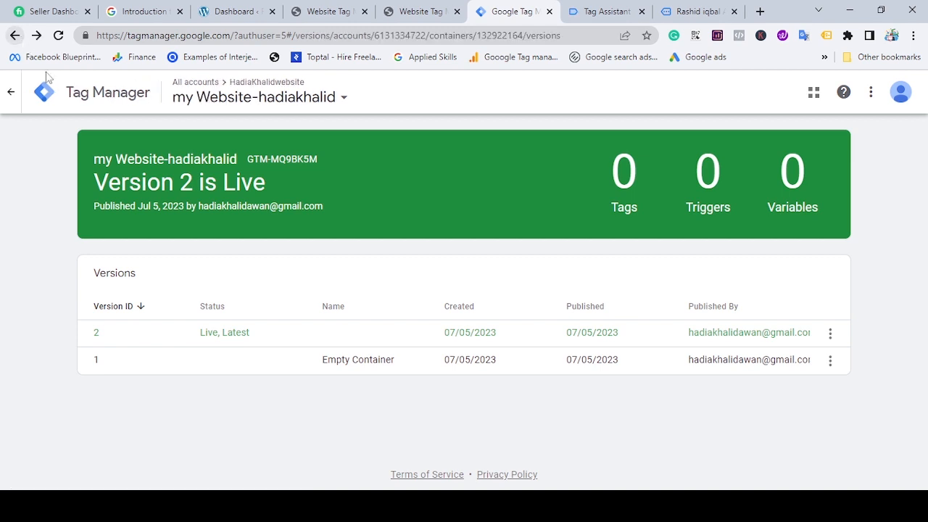
left_click(12, 94)
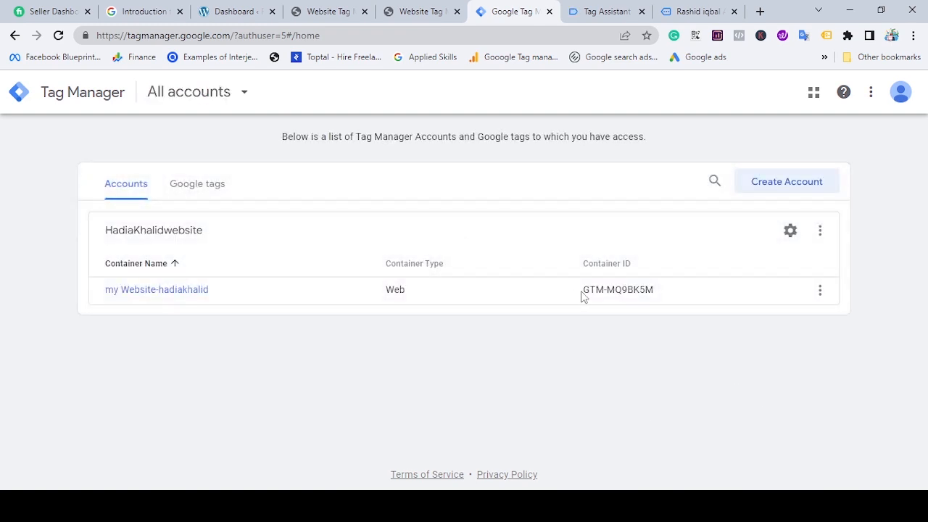
left_click_drag(582, 294, 609, 303)
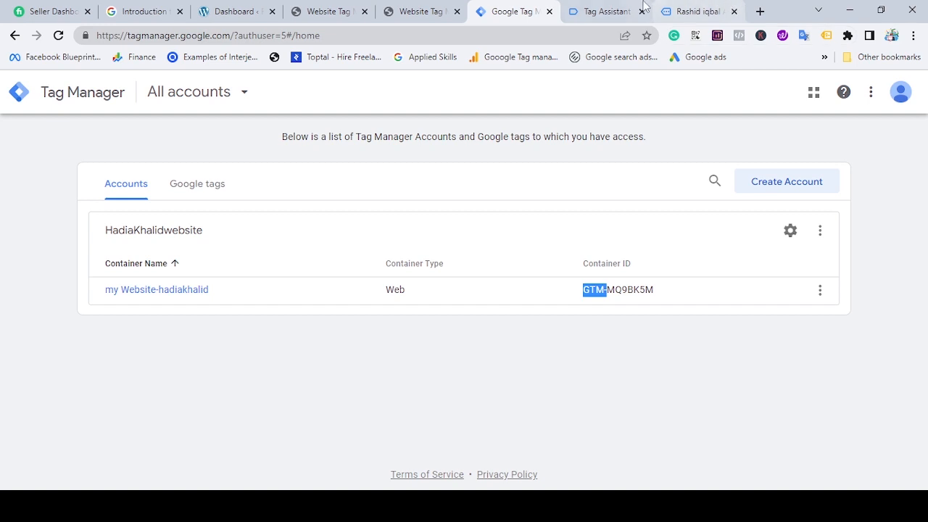
Compare the Tag Assistant summary with the Tag Assistant Legacy results for the previewed site.
left_click(616, 11)
left_click(458, 330)
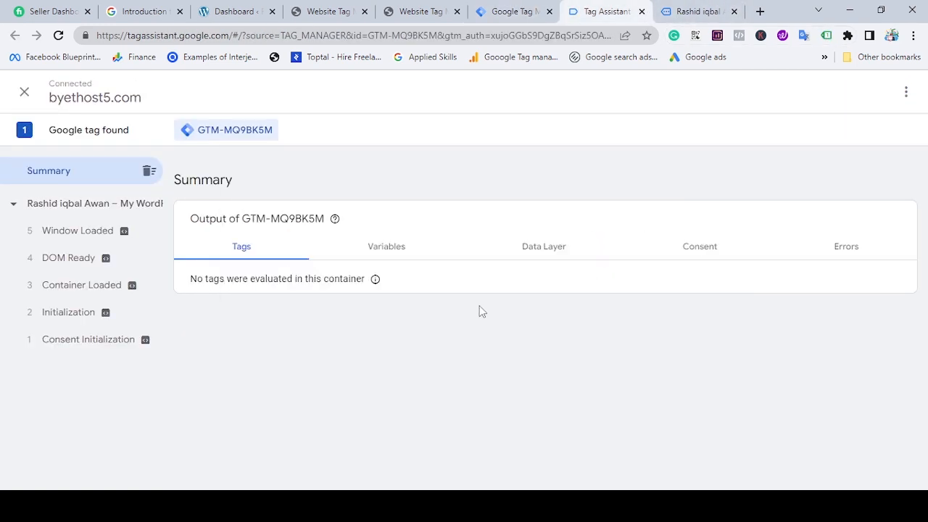
left_click(696, 11)
left_click(827, 34)
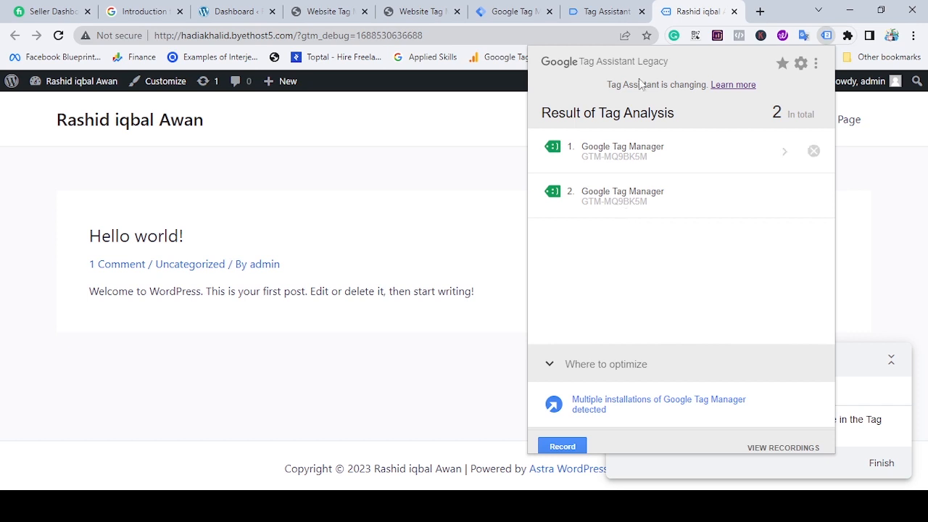
left_click(582, 11)
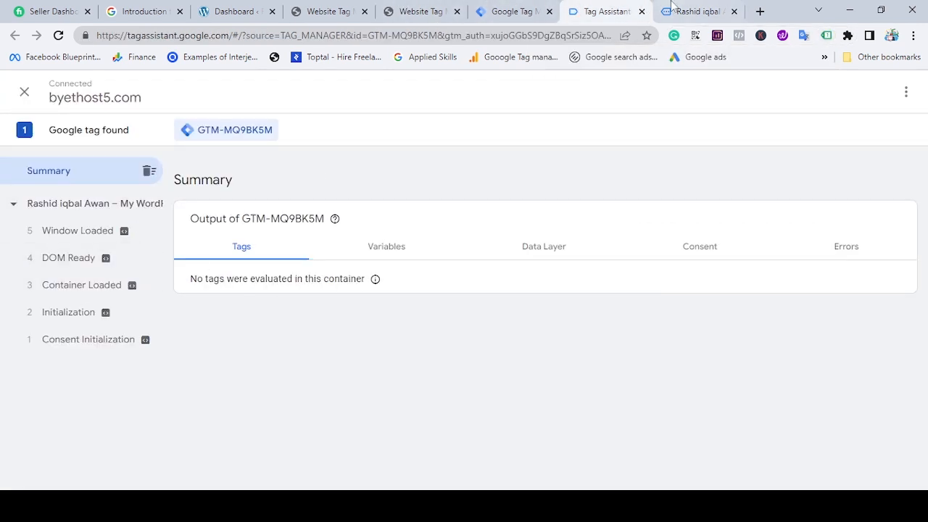
Open Sample Page on the previewed site and review the evaluated tags in the Tag Assistant summary.
left_click(678, 9)
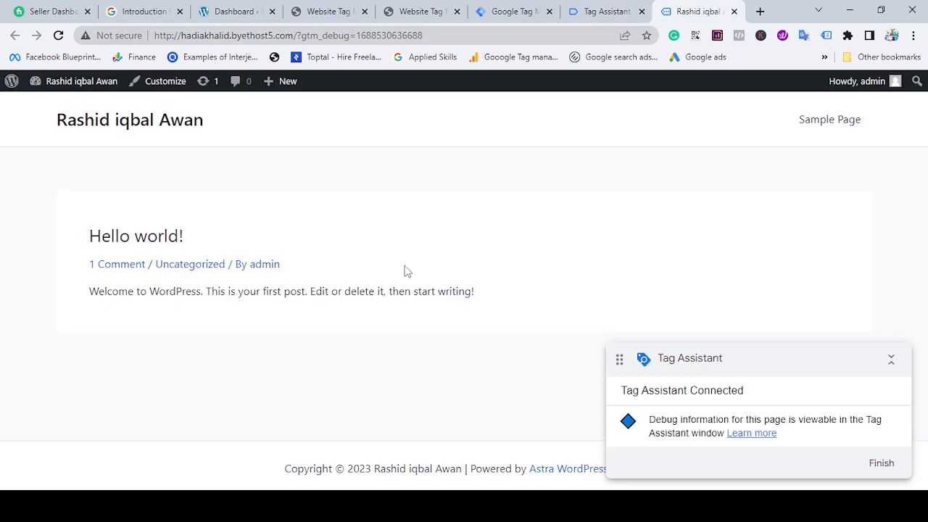
left_click(828, 125)
left_click(596, 7)
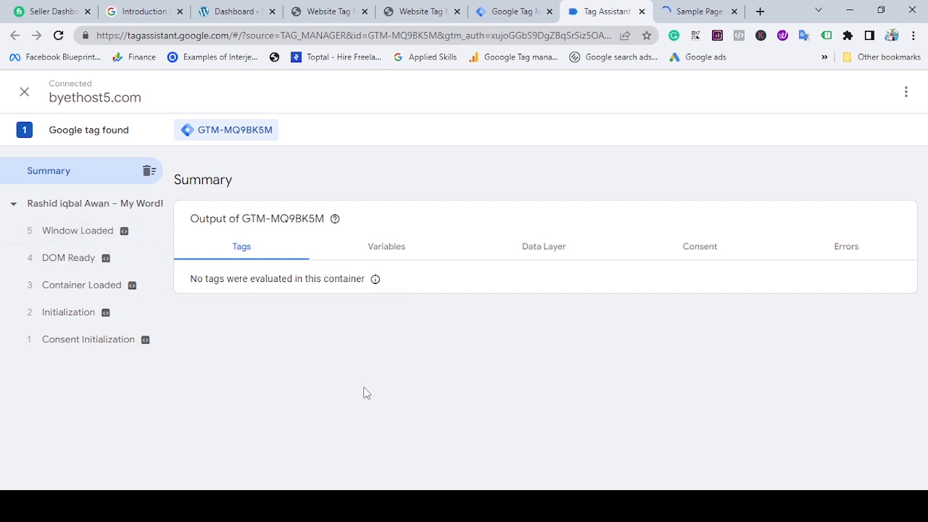
left_click_drag(200, 292, 346, 299)
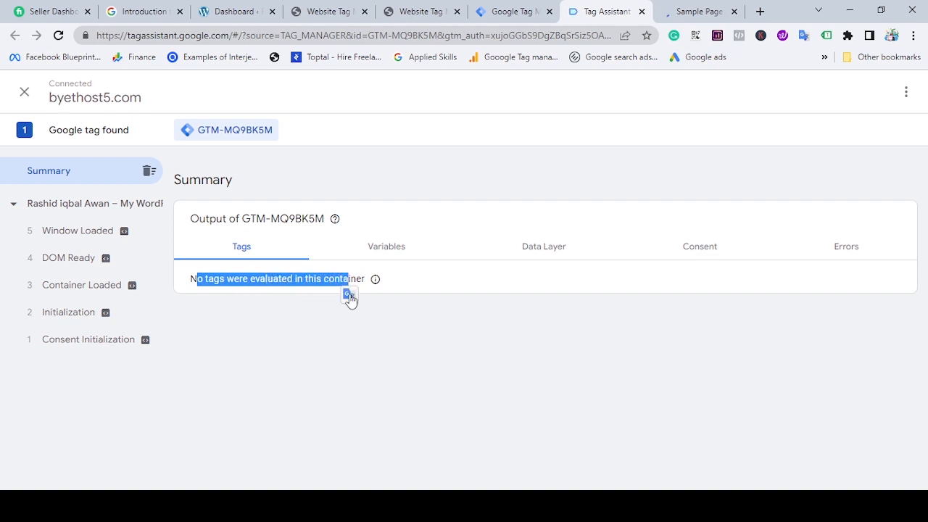
left_click(399, 317)
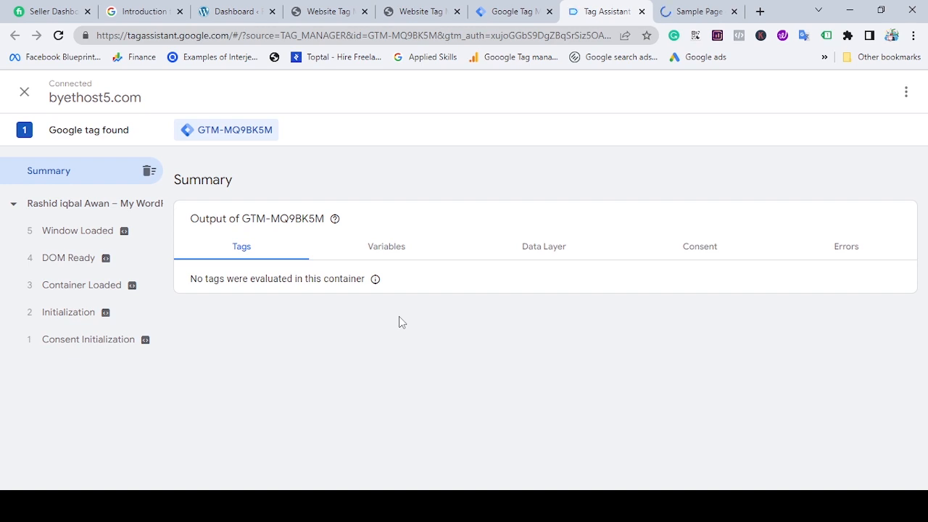
Return to Google Tag Manager and open the website's web container from the account list.
left_click(507, 11)
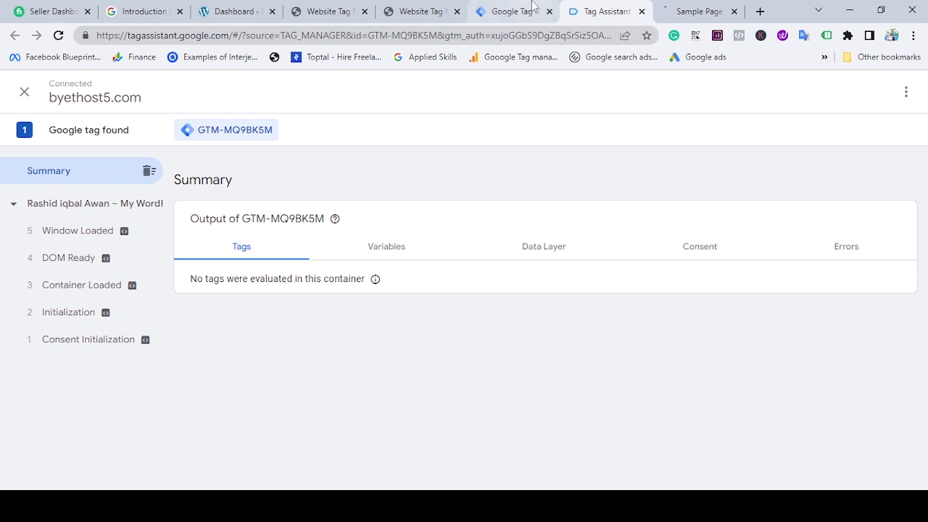
left_click(177, 291)
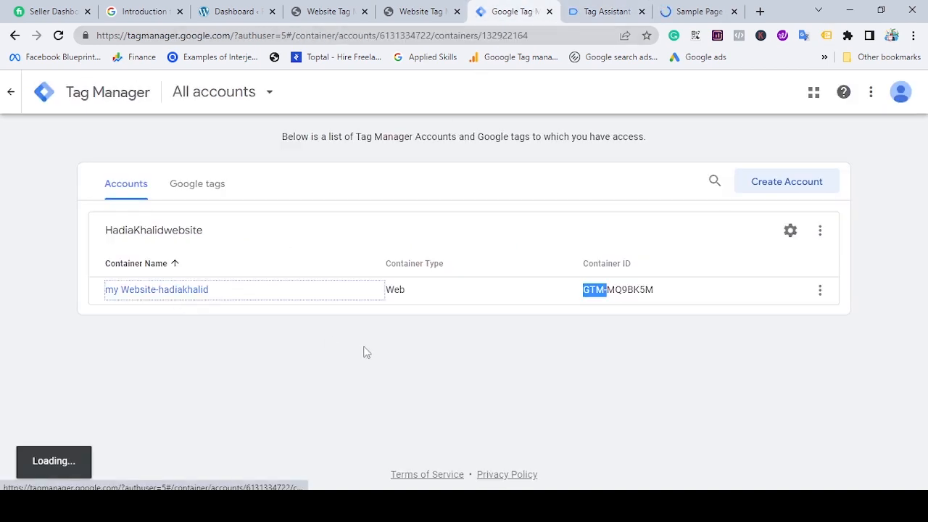